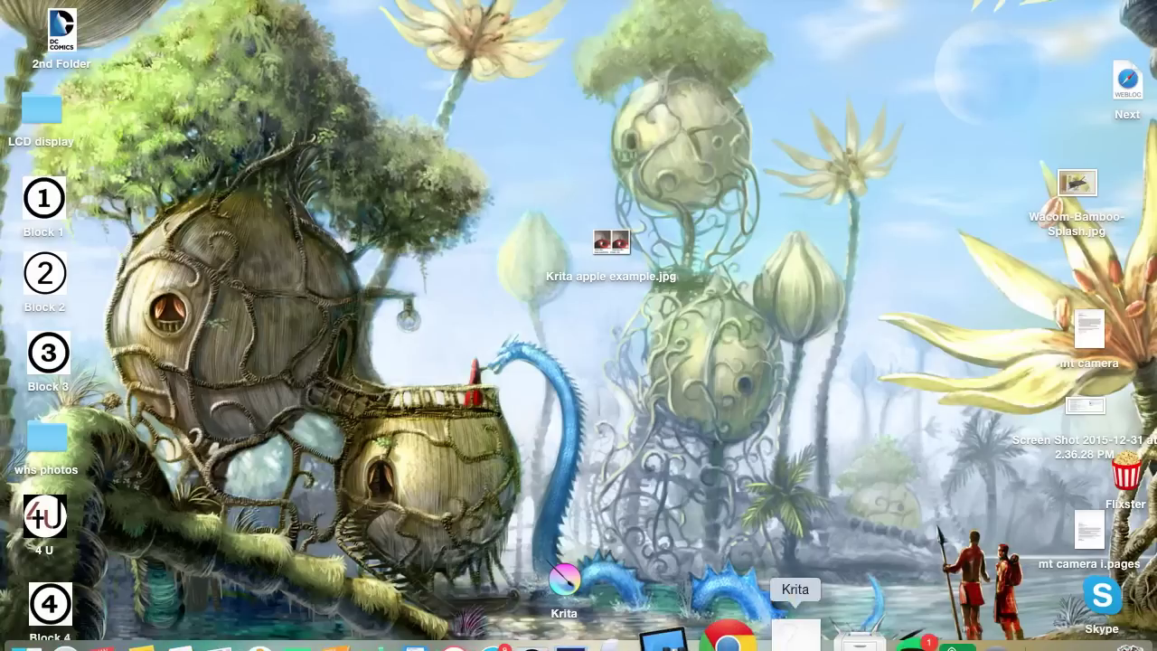
Bring Chrome with krita.org to the front and scroll through the home page.
left_click(737, 632)
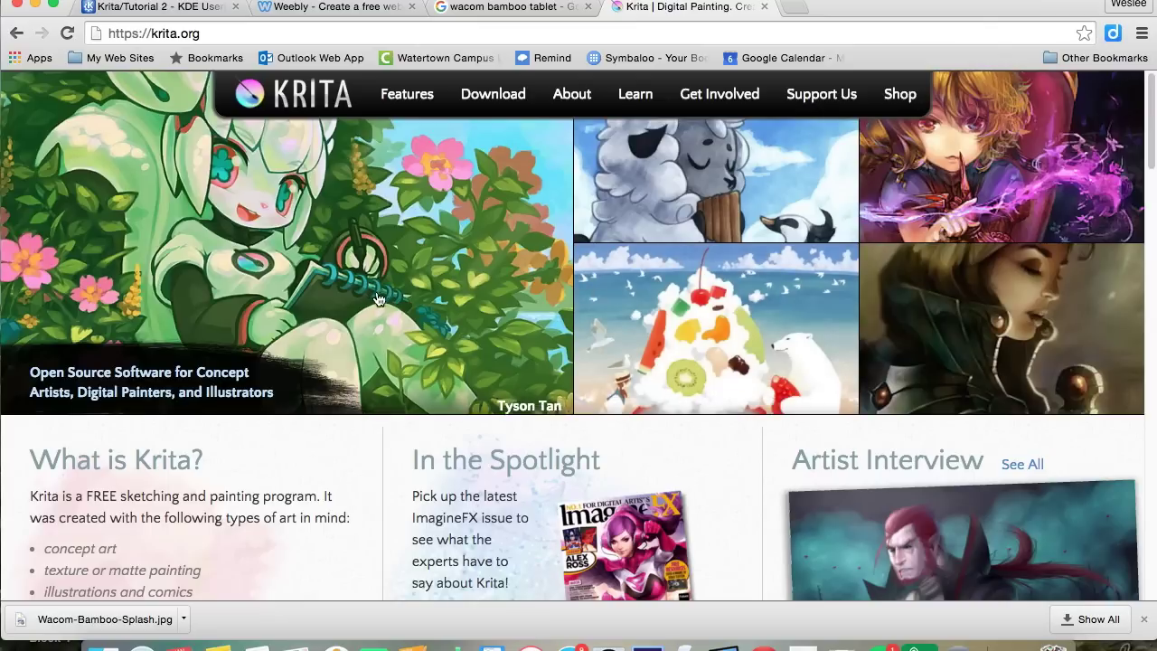
scroll(268, 353, "down", 1)
scroll(269, 353, "down", 3)
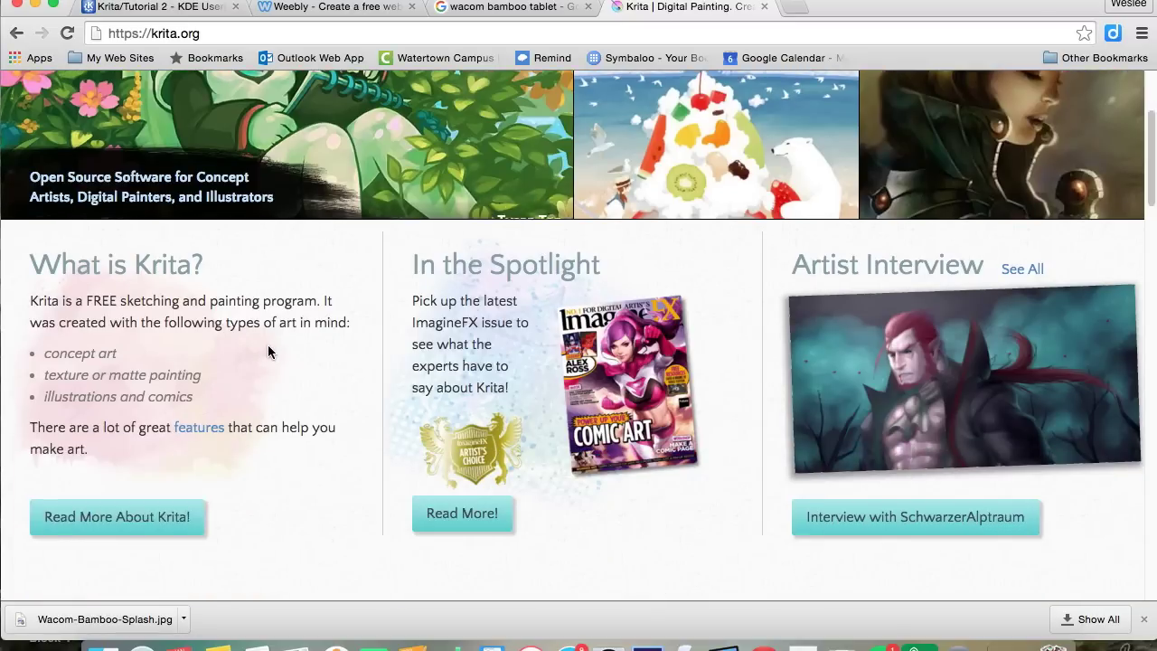
scroll(268, 348, "up", 2)
scroll(268, 346, "up", 3)
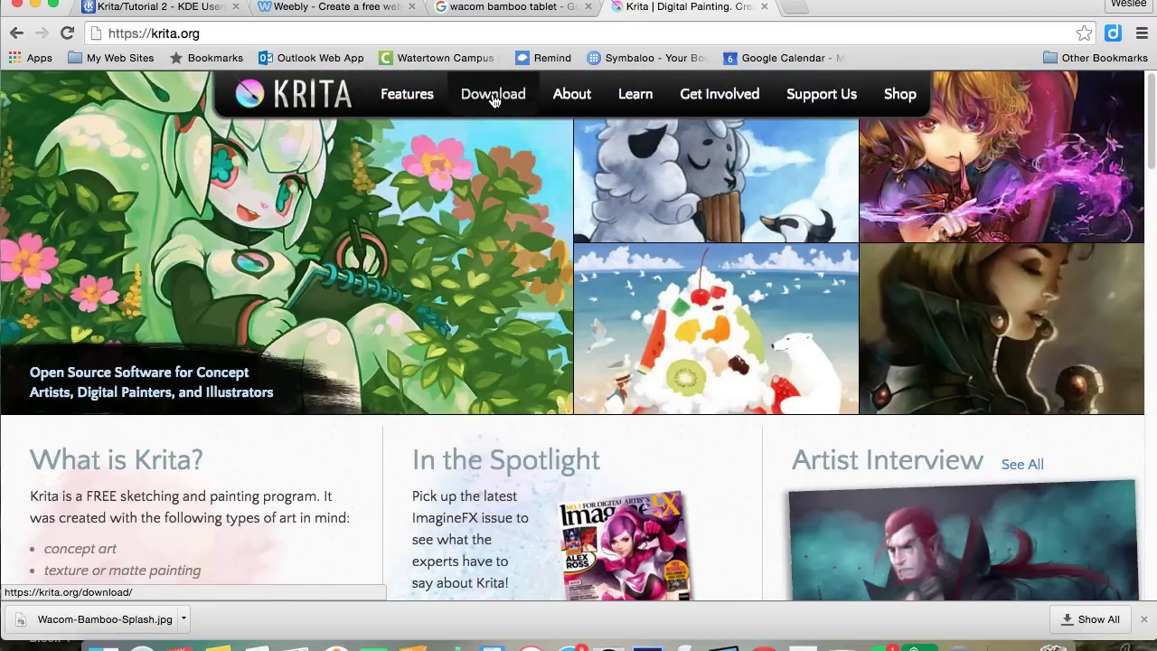
Read the Mac OSX notes on the Krita Desktop download page, then go to Features Highlights.
left_click(494, 100)
scroll(445, 315, "down", 3)
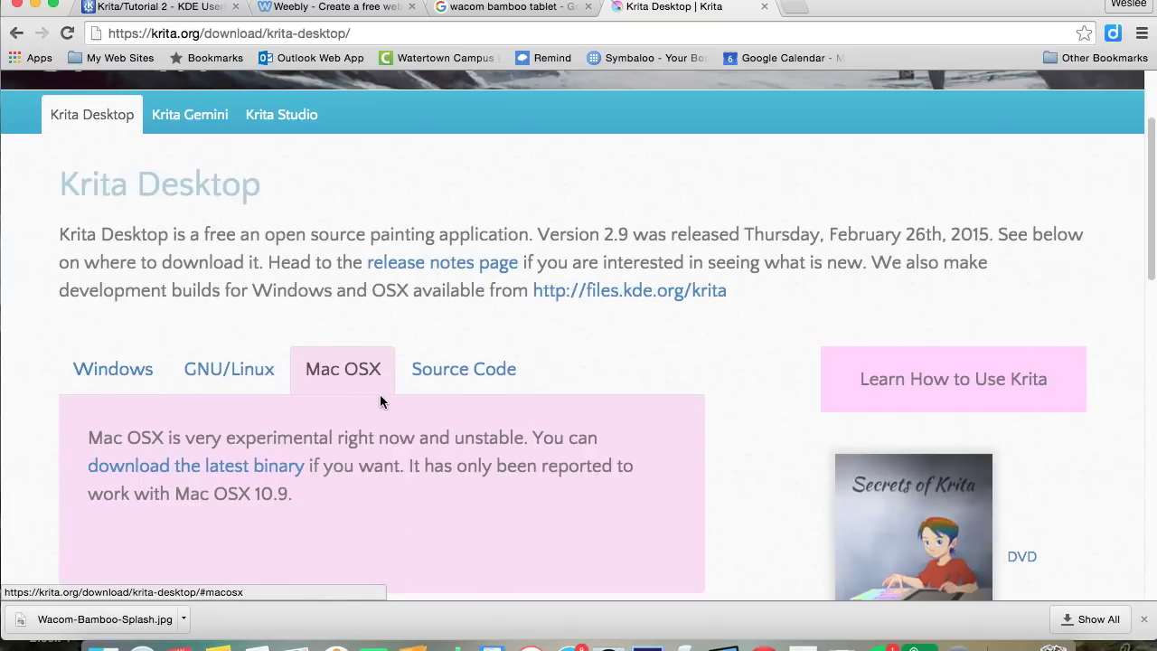
scroll(390, 436, "down", 2)
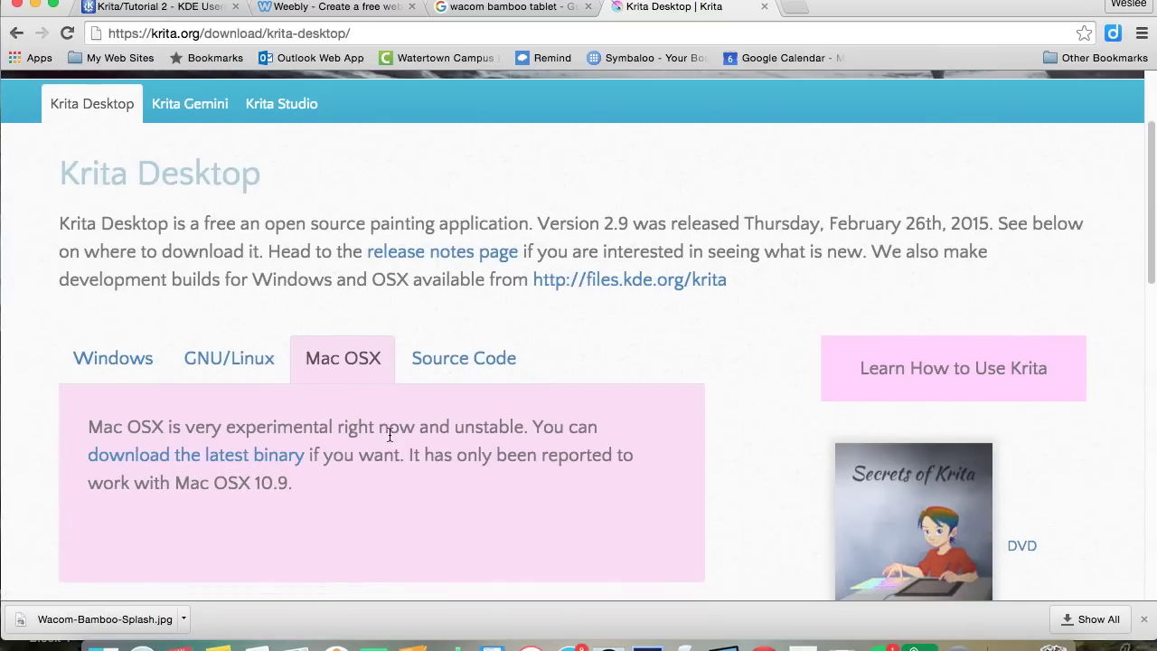
scroll(389, 440, "down", 1)
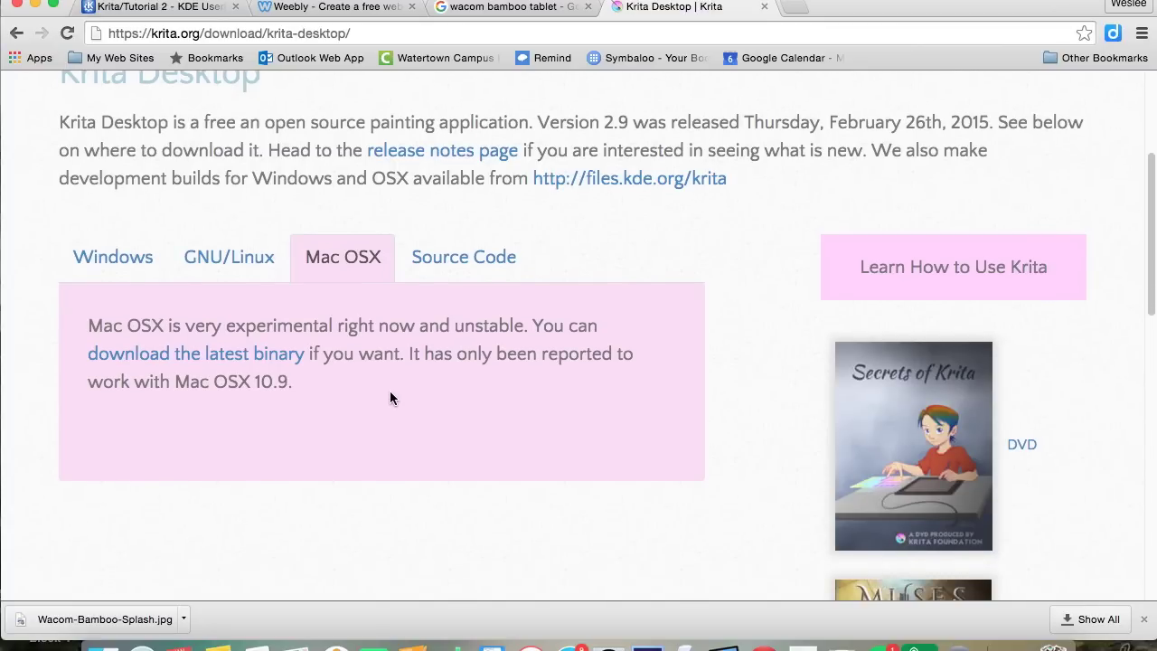
scroll(390, 392, "up", 2)
scroll(389, 392, "up", 2)
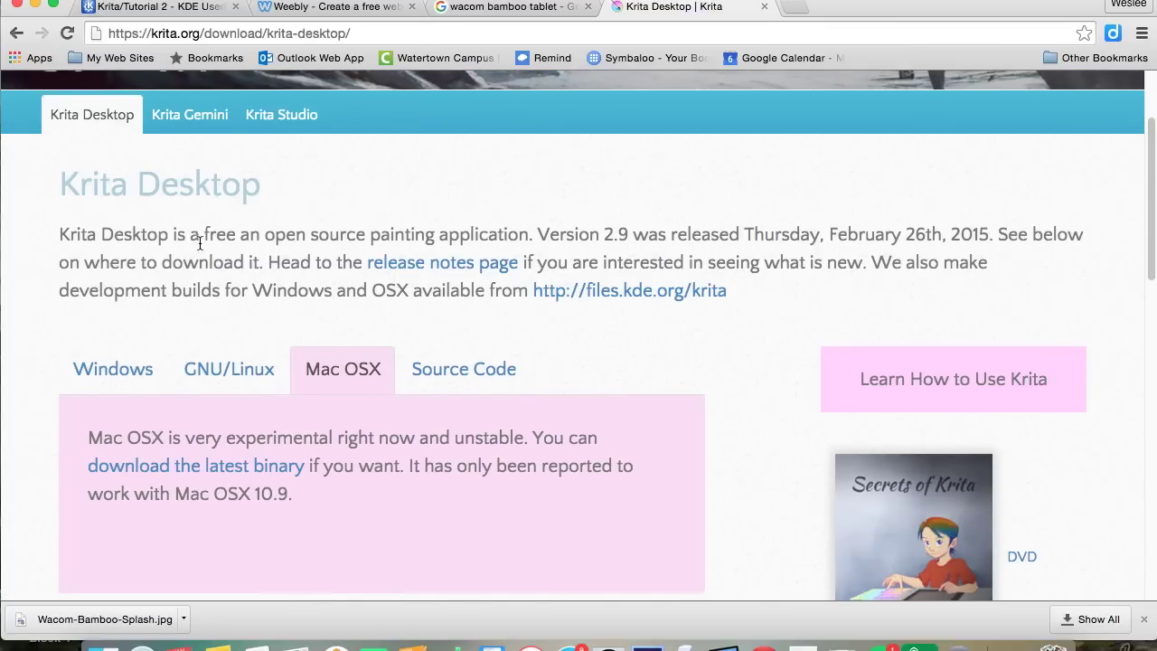
scroll(299, 271, "up", 3)
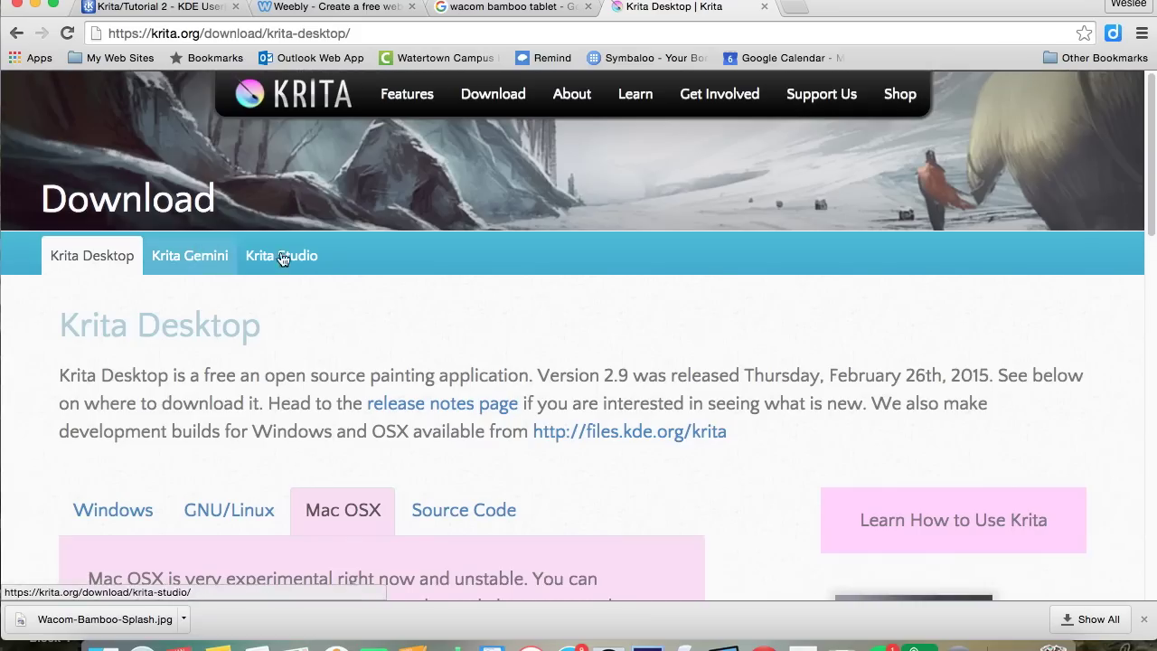
left_click(423, 97)
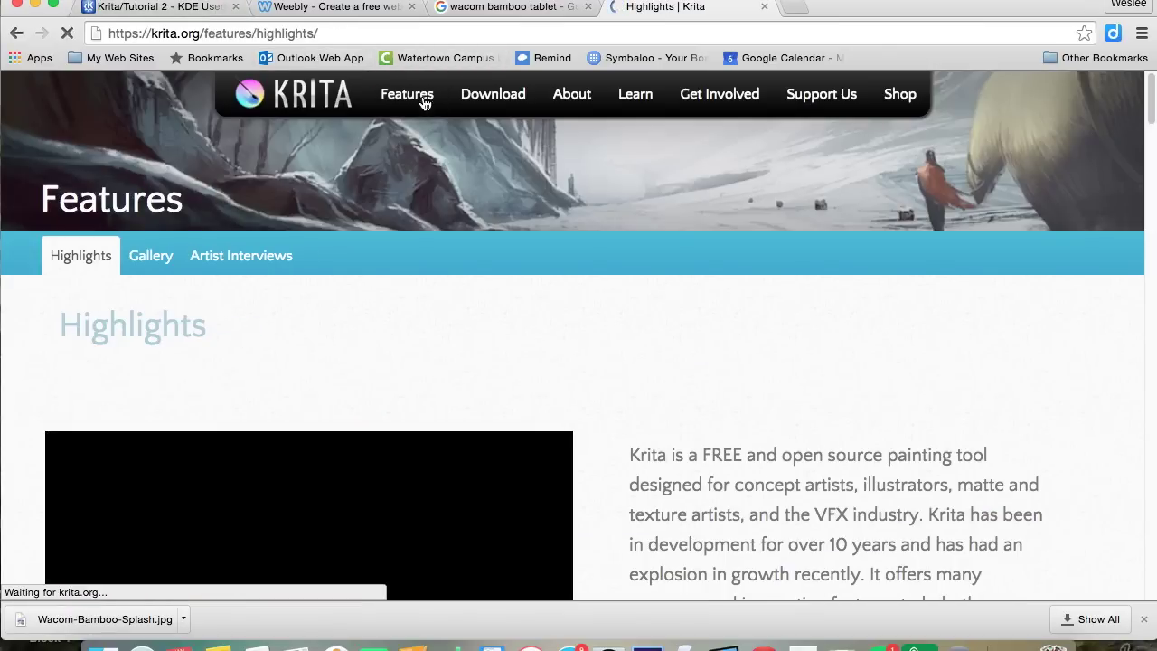
Scroll through the Krita Features Highlights page.
scroll(574, 401, "down", 4)
scroll(509, 444, "down", 10)
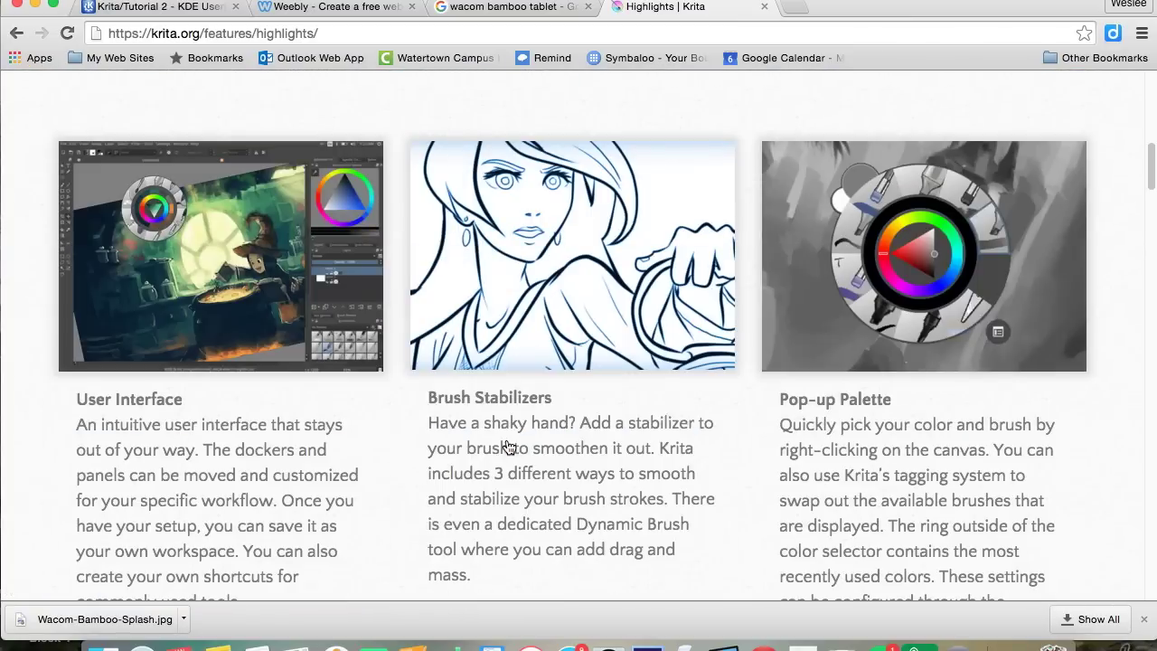
scroll(750, 474, "down", 2)
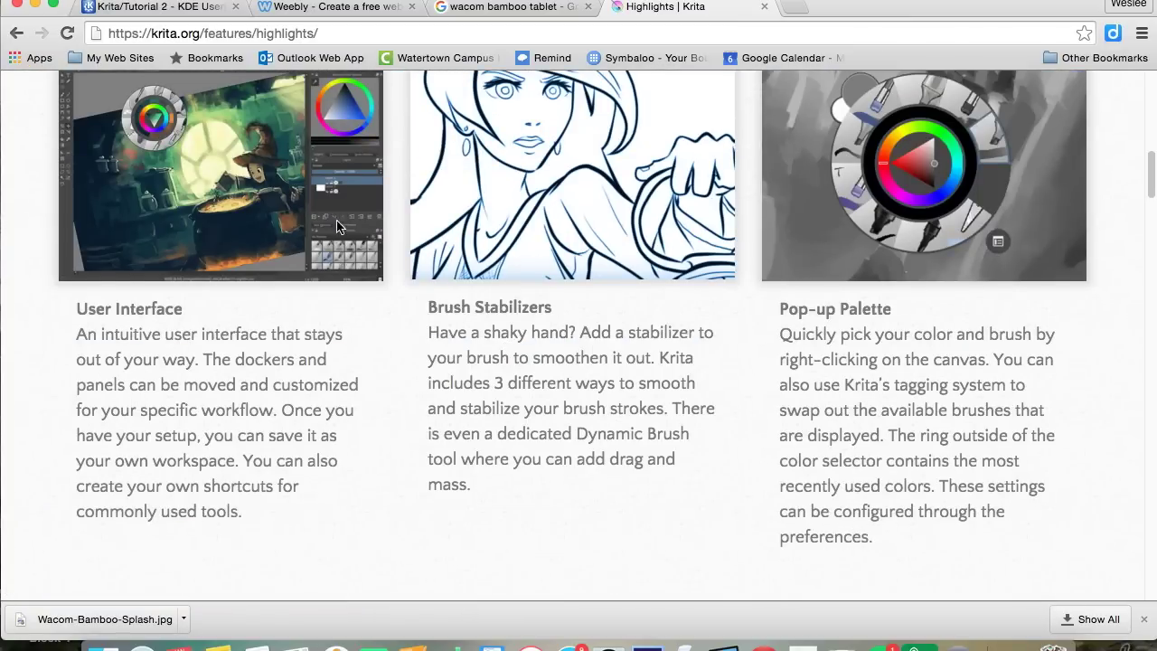
scroll(248, 292, "down", 6)
scroll(667, 322, "down", 12)
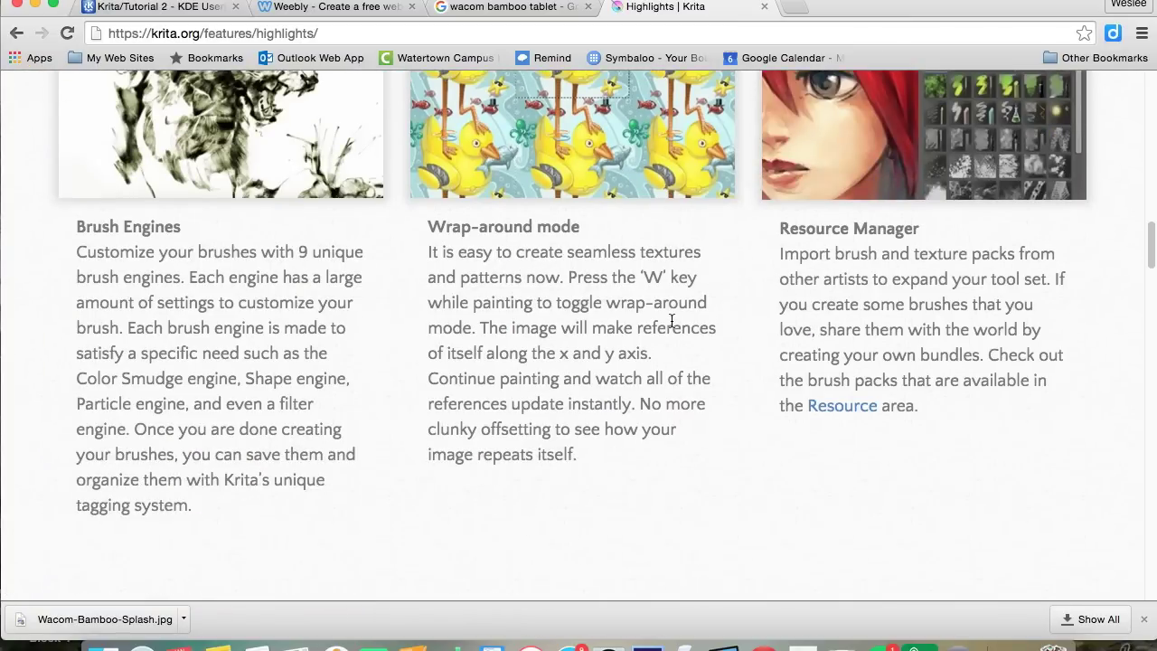
scroll(670, 326, "up", 13)
scroll(670, 327, "up", 15)
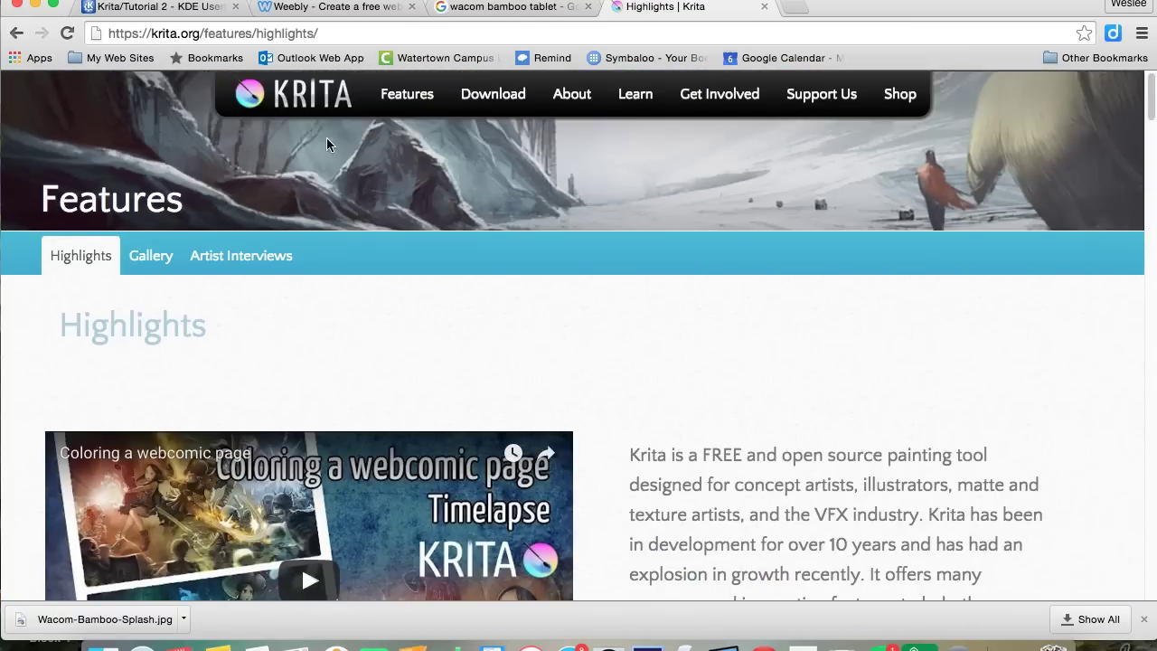
Return to the krita.org home page and minimise Chrome to show the desktop.
left_click(316, 98)
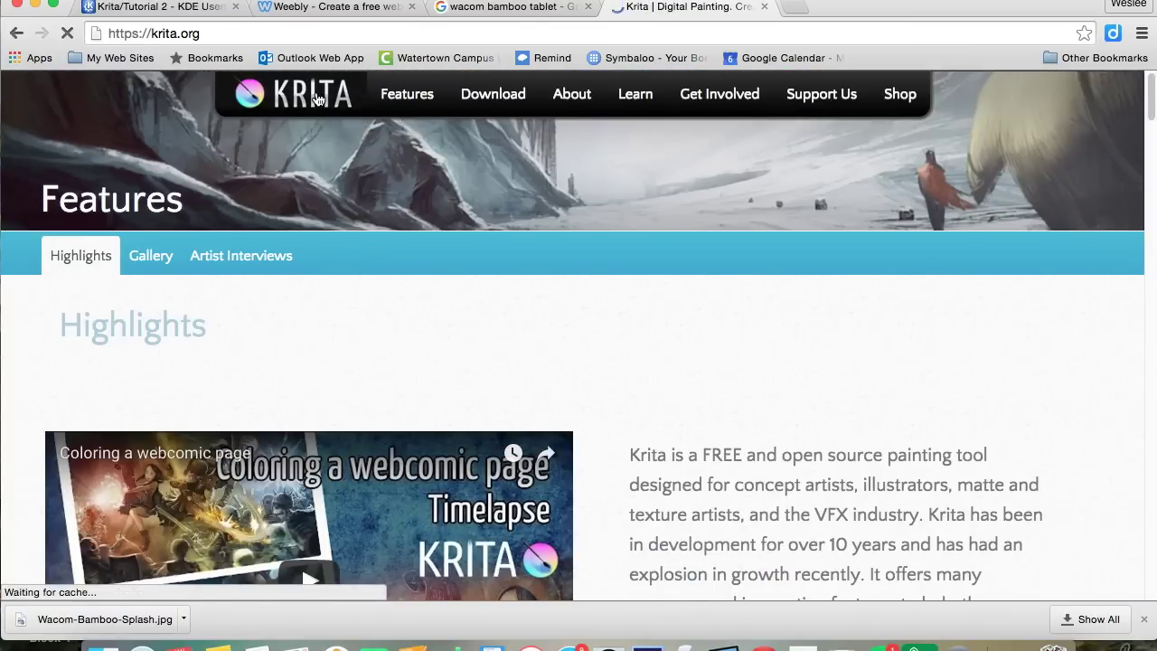
scroll(904, 361, "down", 5)
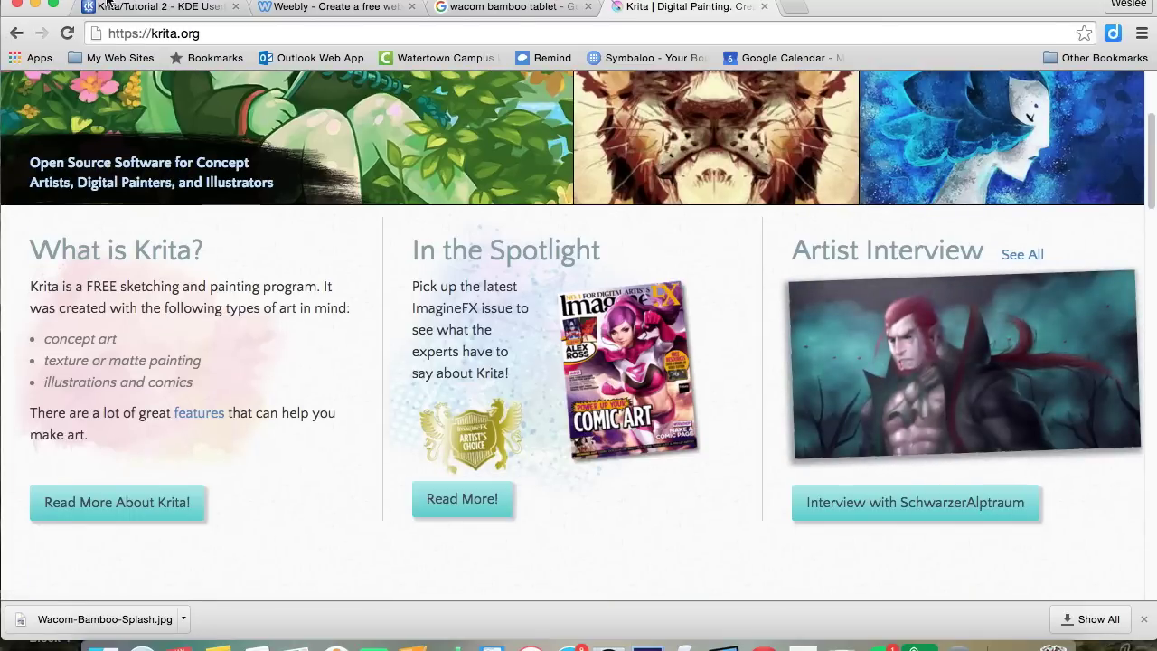
left_click(34, 4)
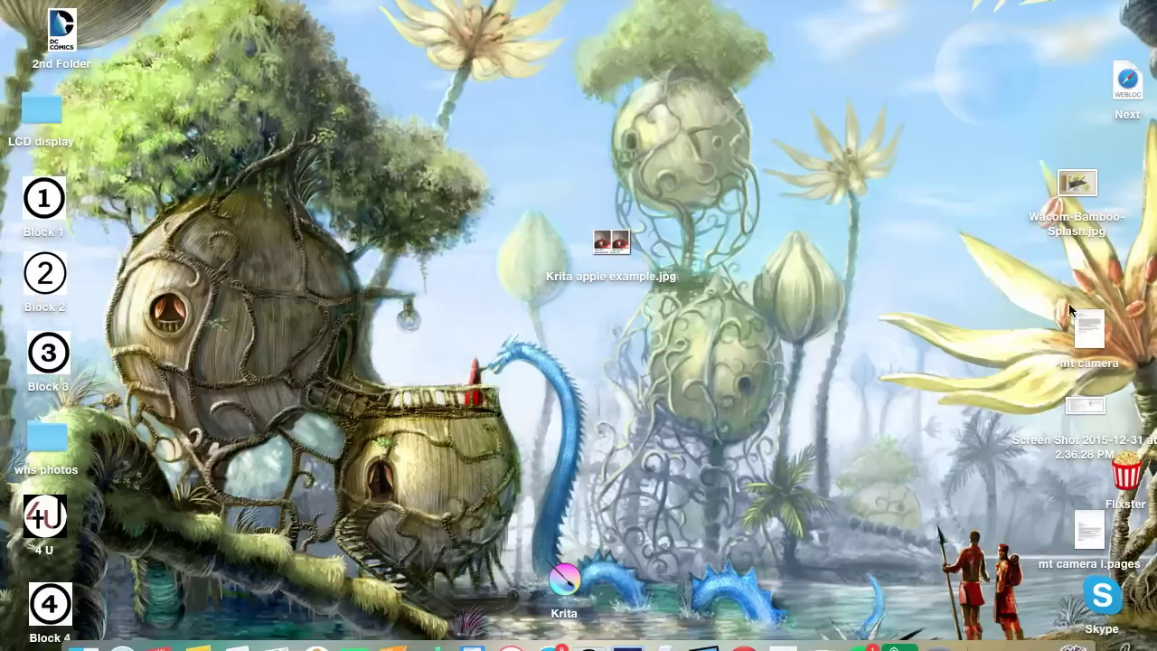
double_click(1083, 190)
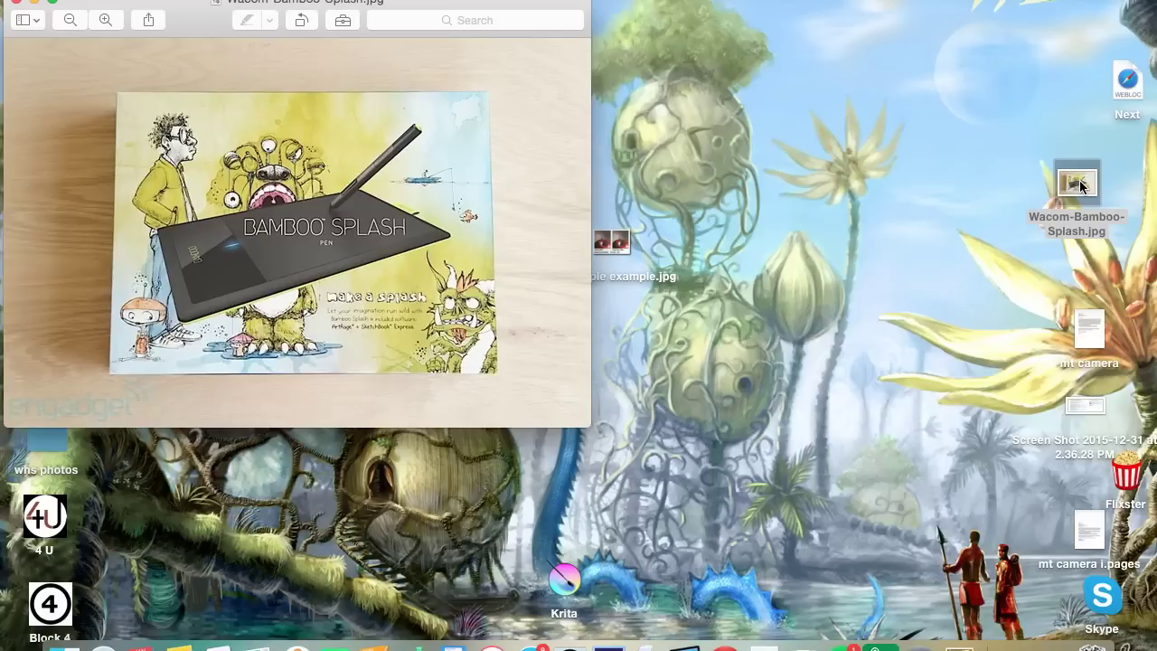
left_click_drag(423, 1, 641, 68)
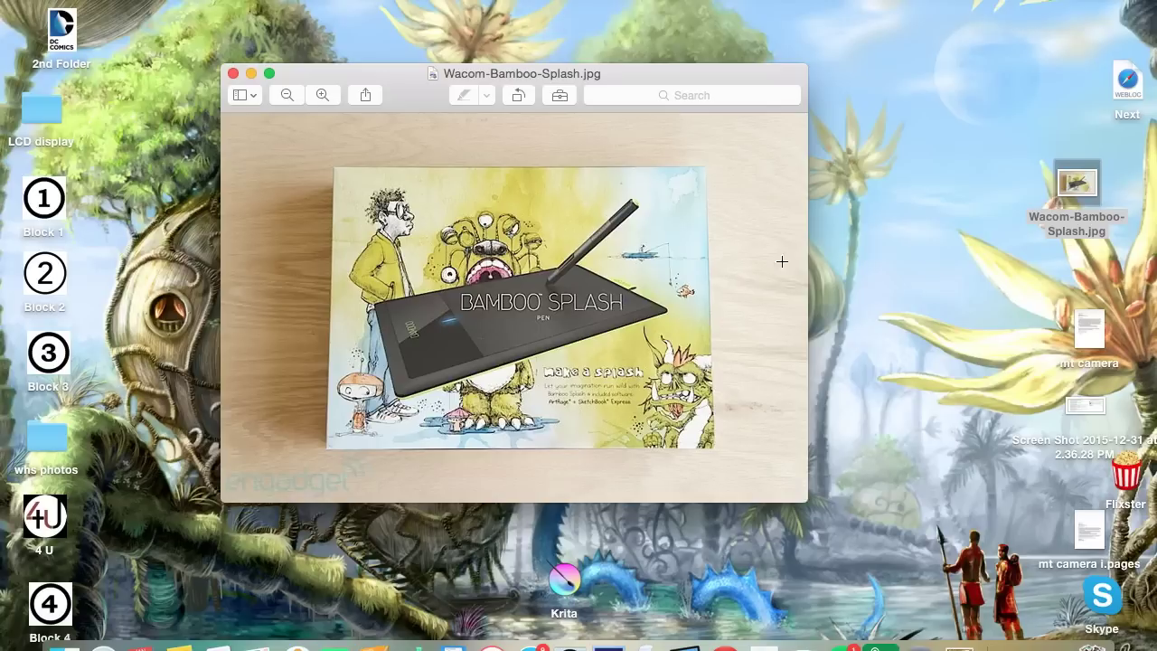
left_click(233, 74)
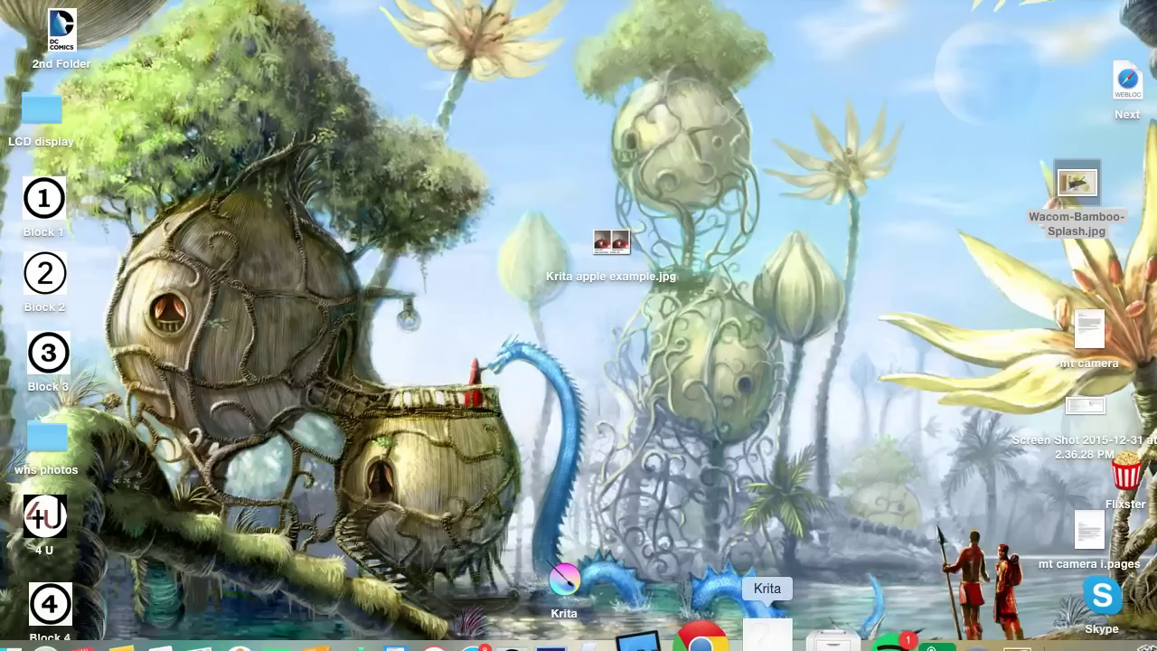
left_click(697, 642)
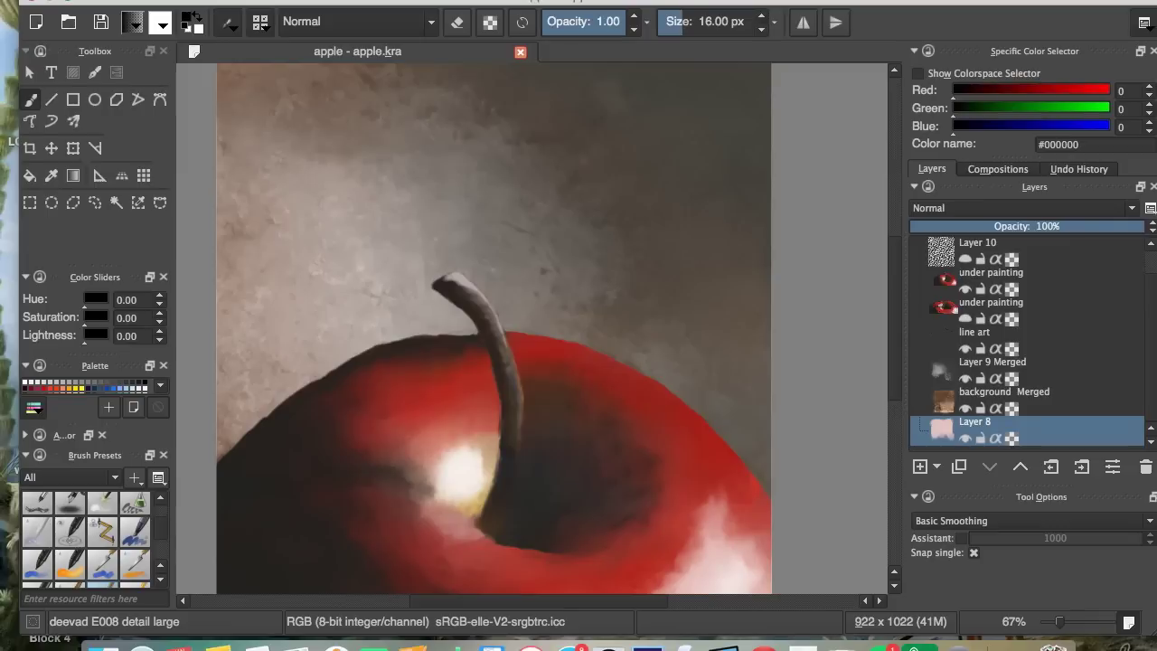
Zoom apple.kra out to 50% and show Layer 10's paper texture, keeping Layer 11 hidden.
key("minus")
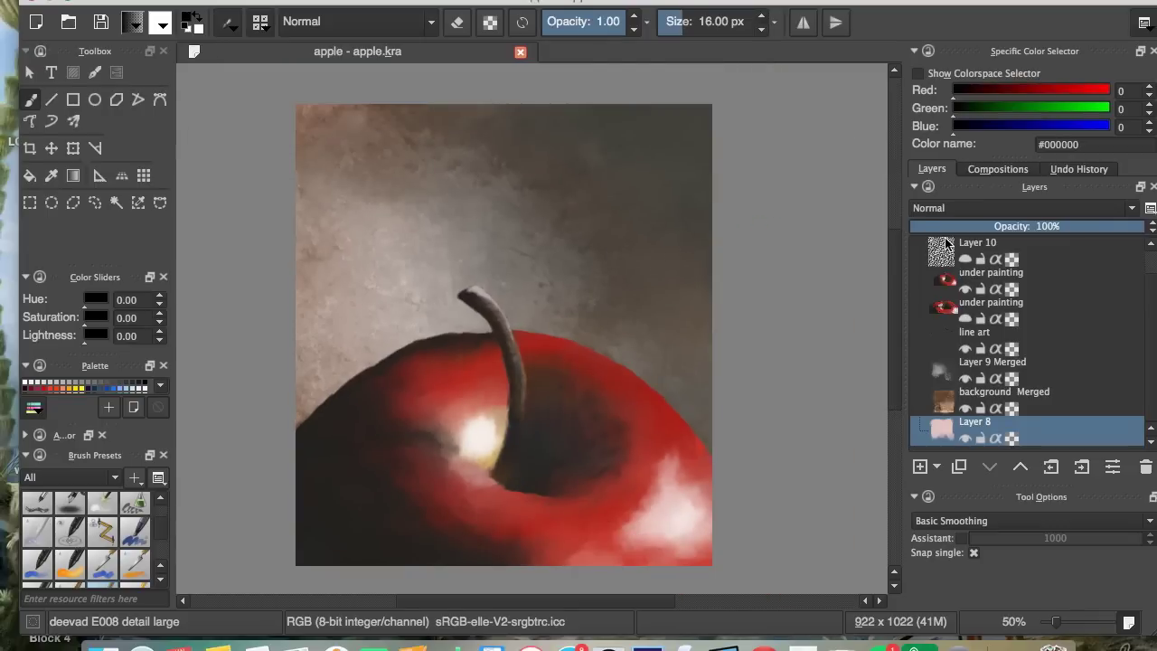
left_click(965, 261)
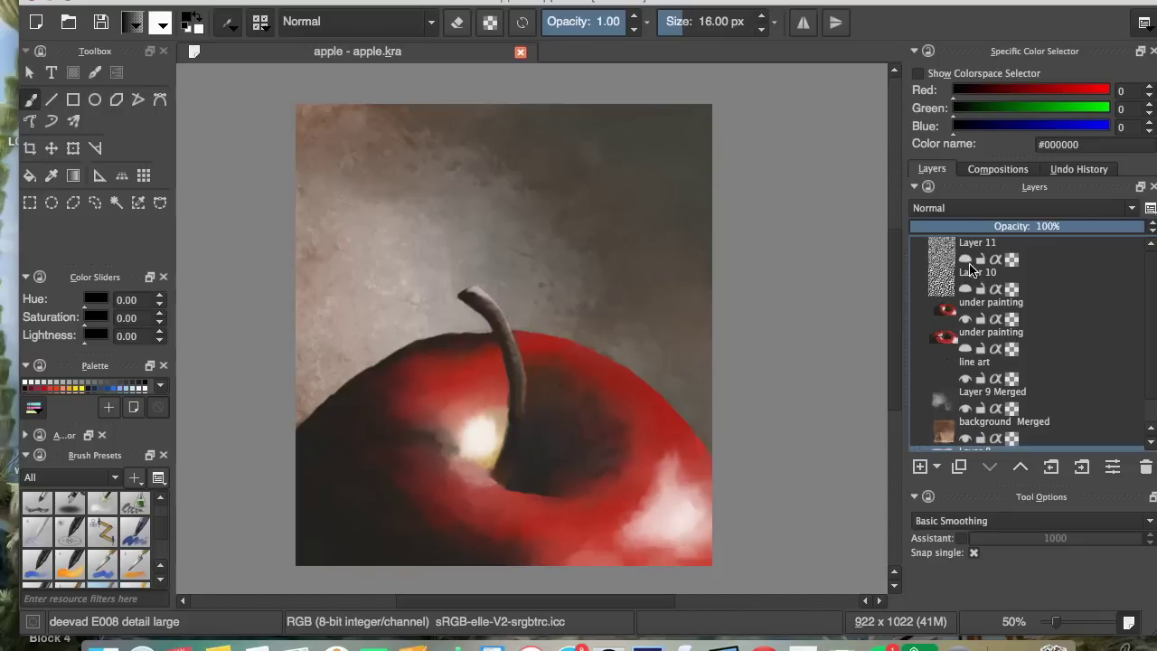
left_click(965, 260)
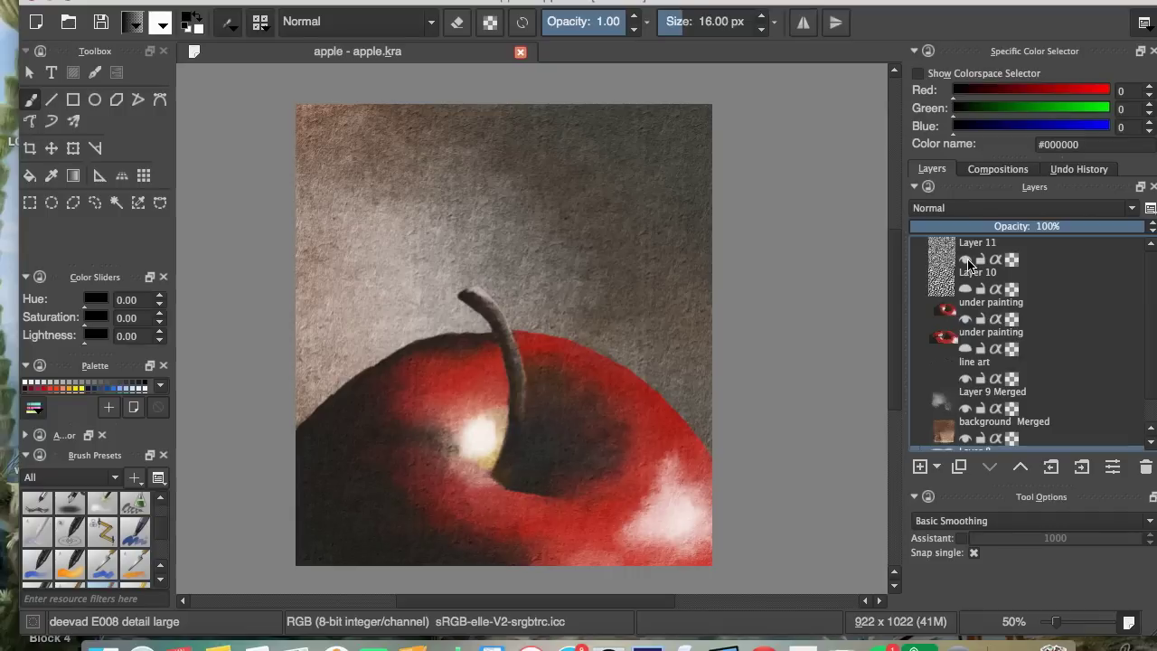
left_click(965, 260)
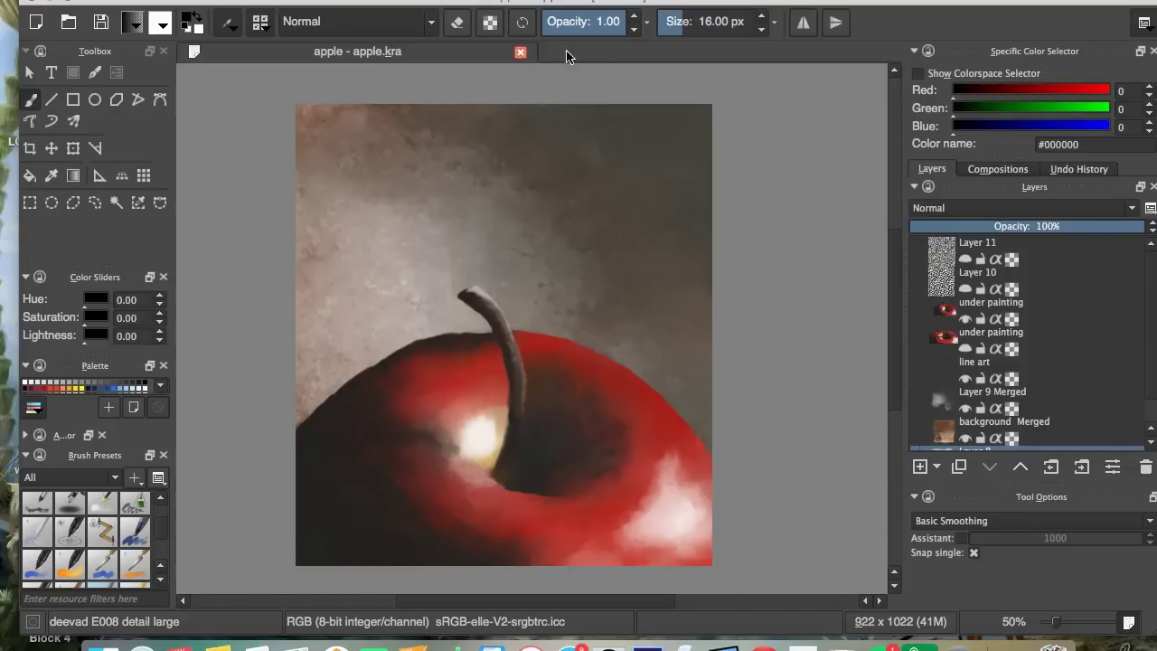
left_click(104, 0)
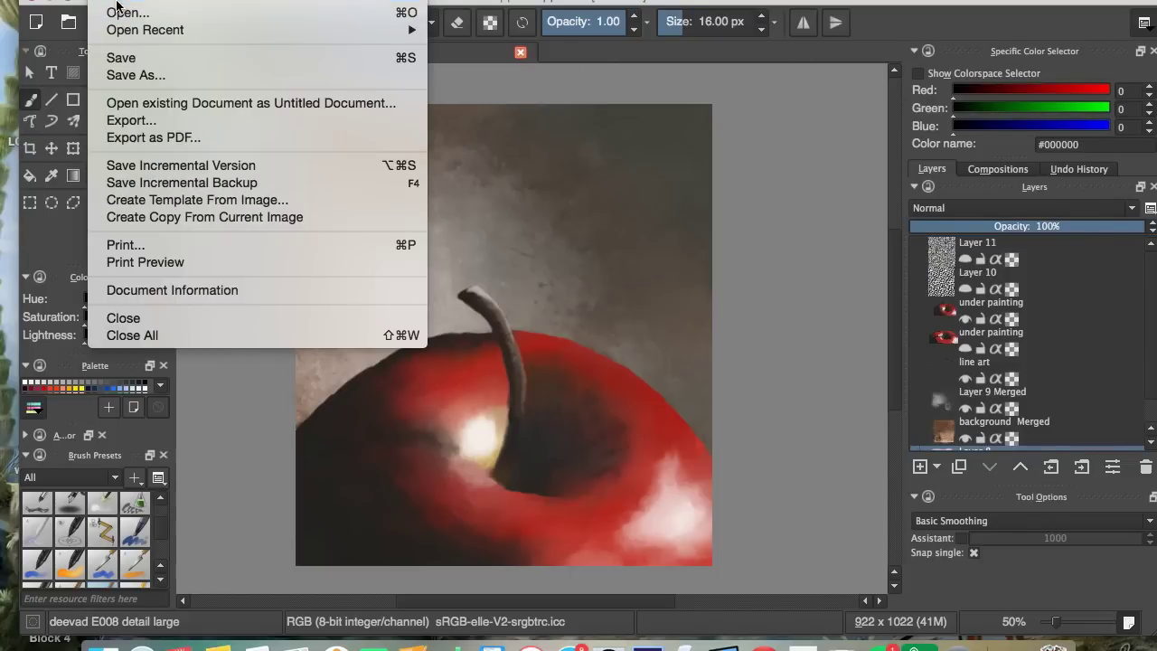
Create a white 1024×1024 px, 300 ppi RGB custom document and maximise the Krita window.
left_click(116, 11)
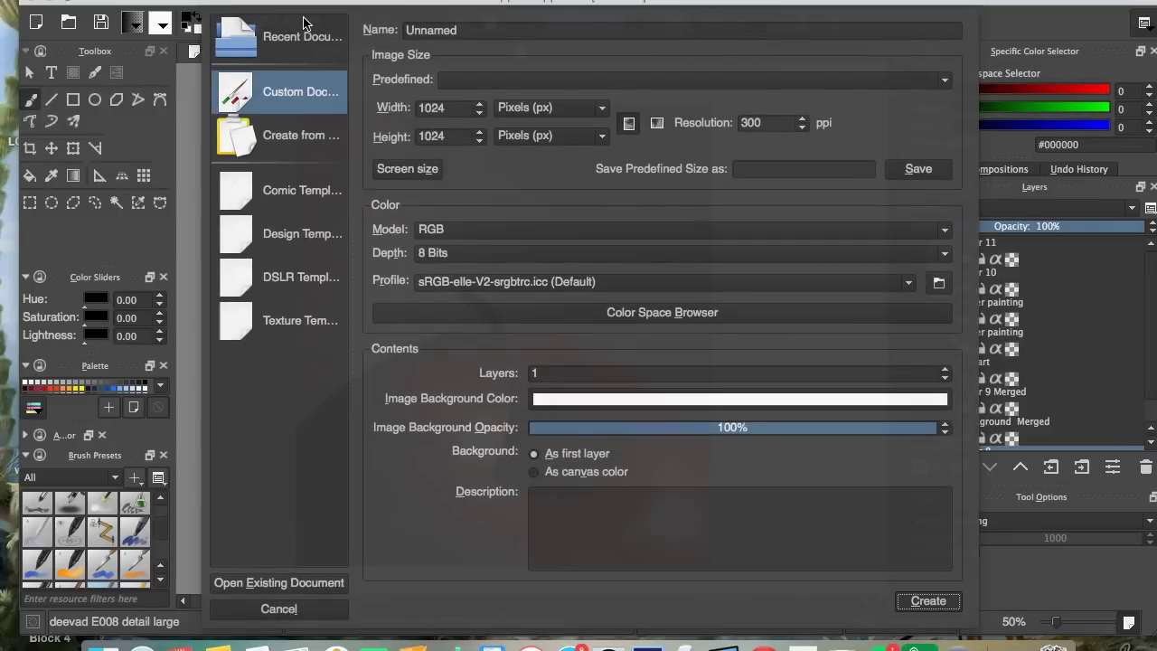
left_click(305, 190)
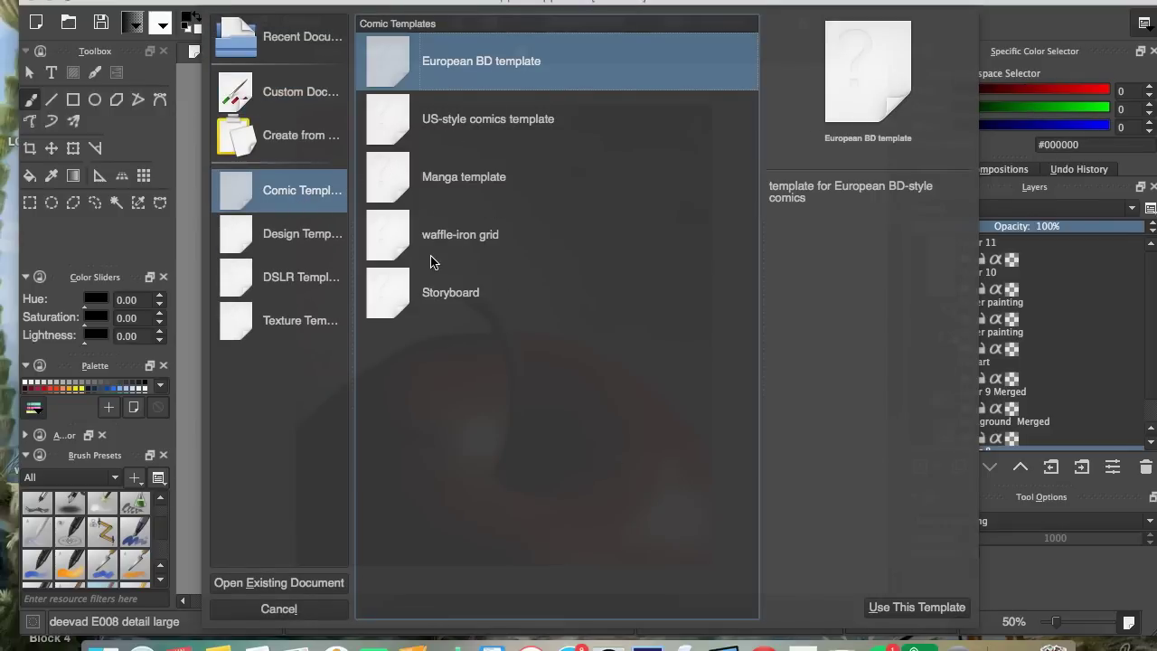
left_click(310, 98)
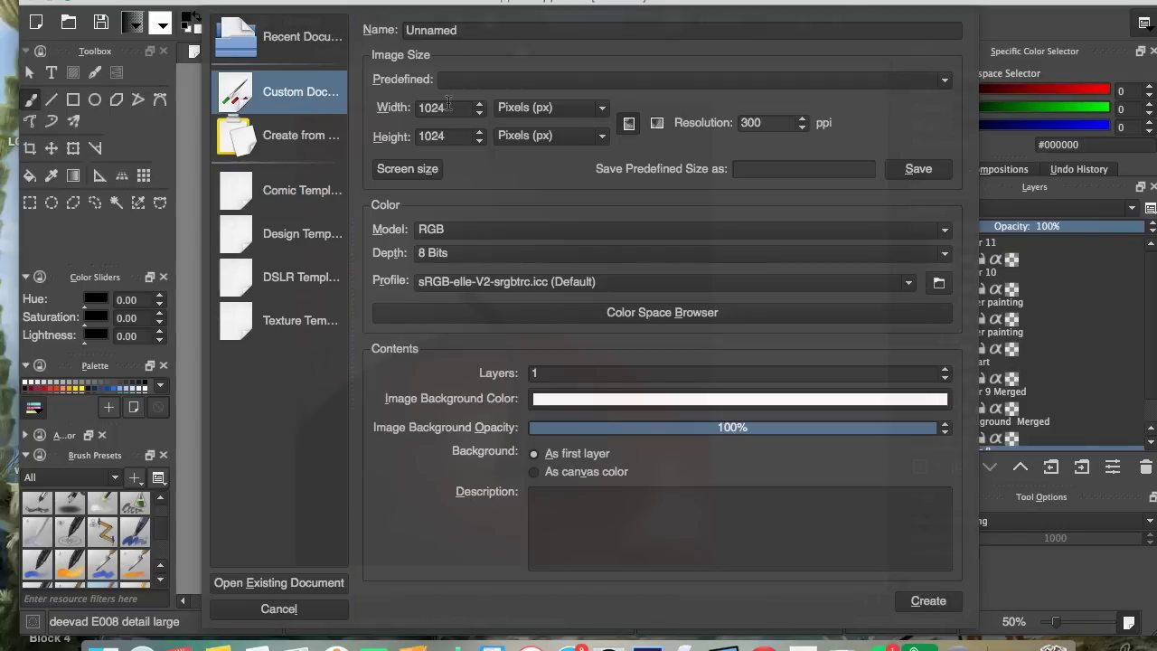
left_click(927, 602)
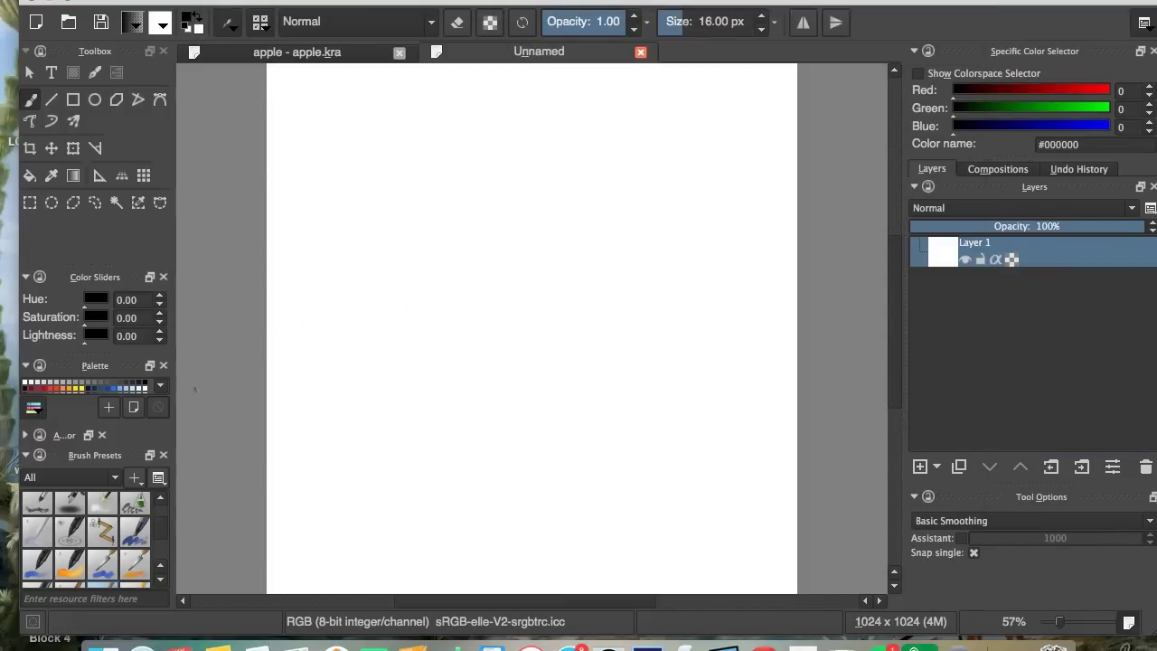
double_click(1022, 4)
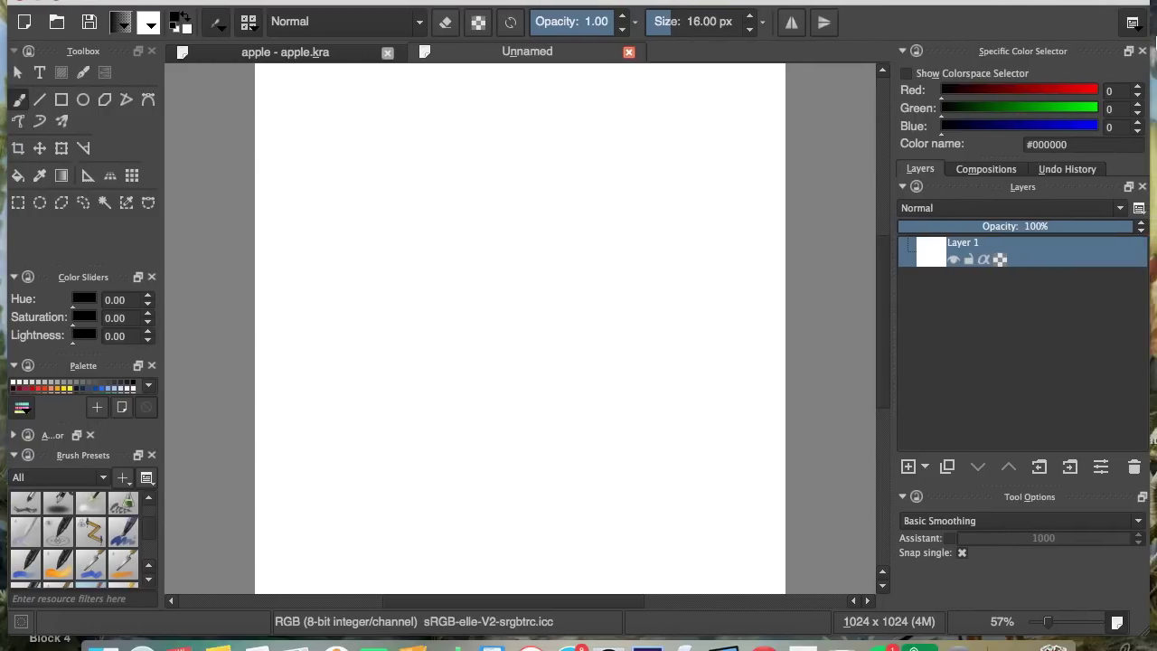
left_click(1132, 24)
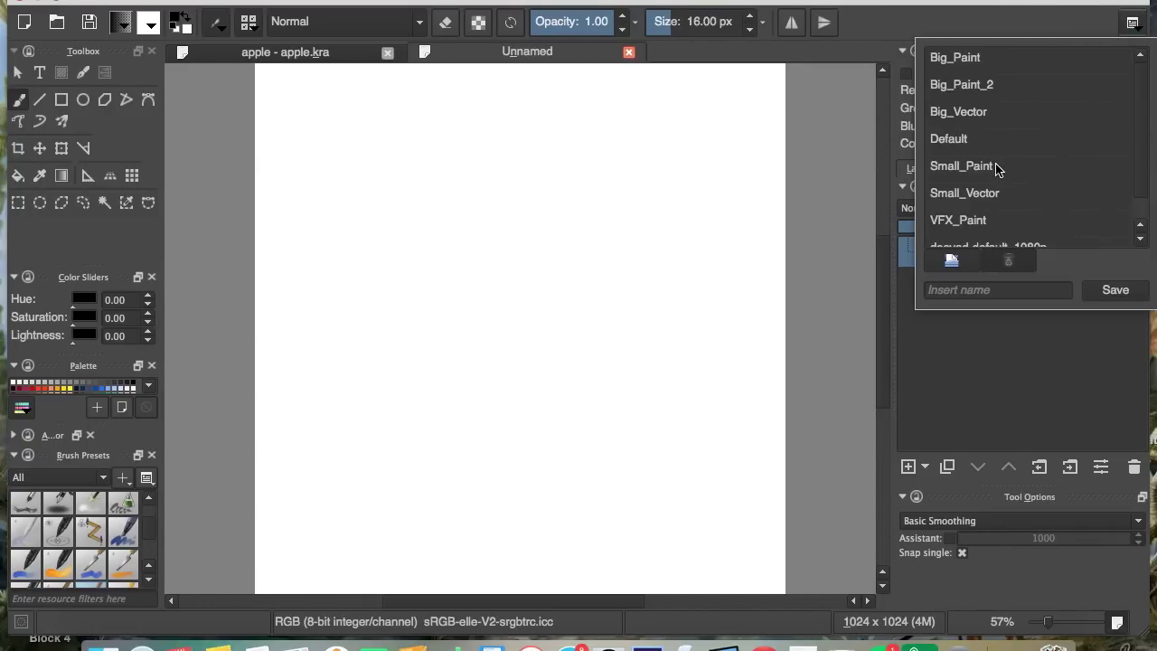
Apply the Default workspace and toggle Layer 1's visibility off and back on.
left_click(955, 138)
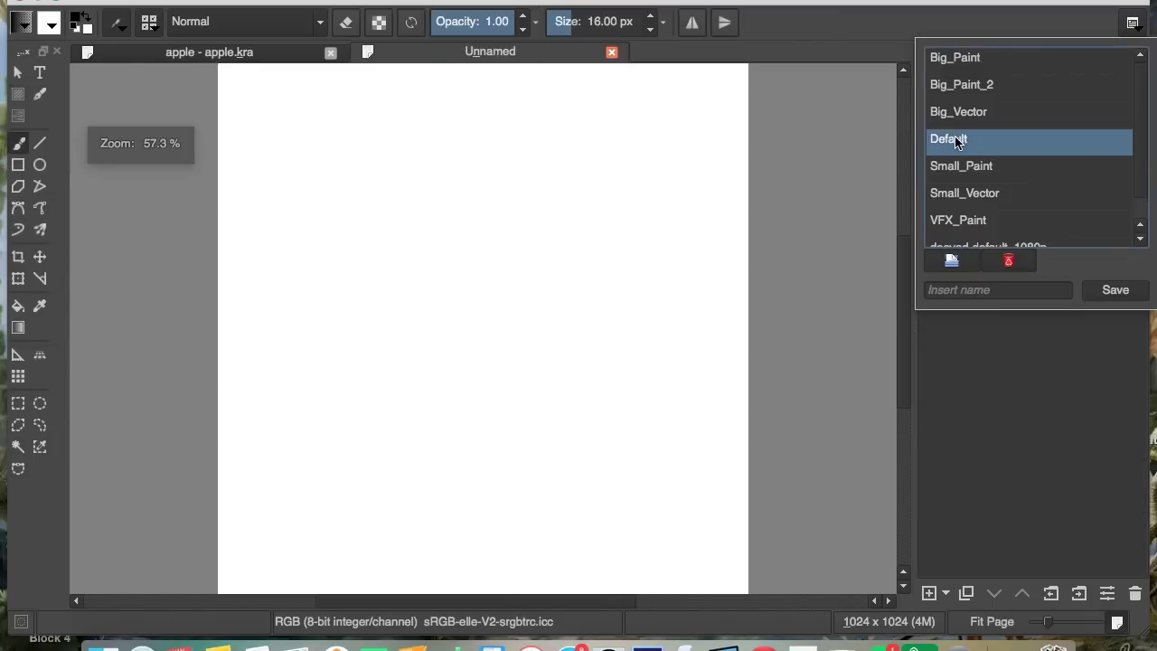
left_click(1008, 393)
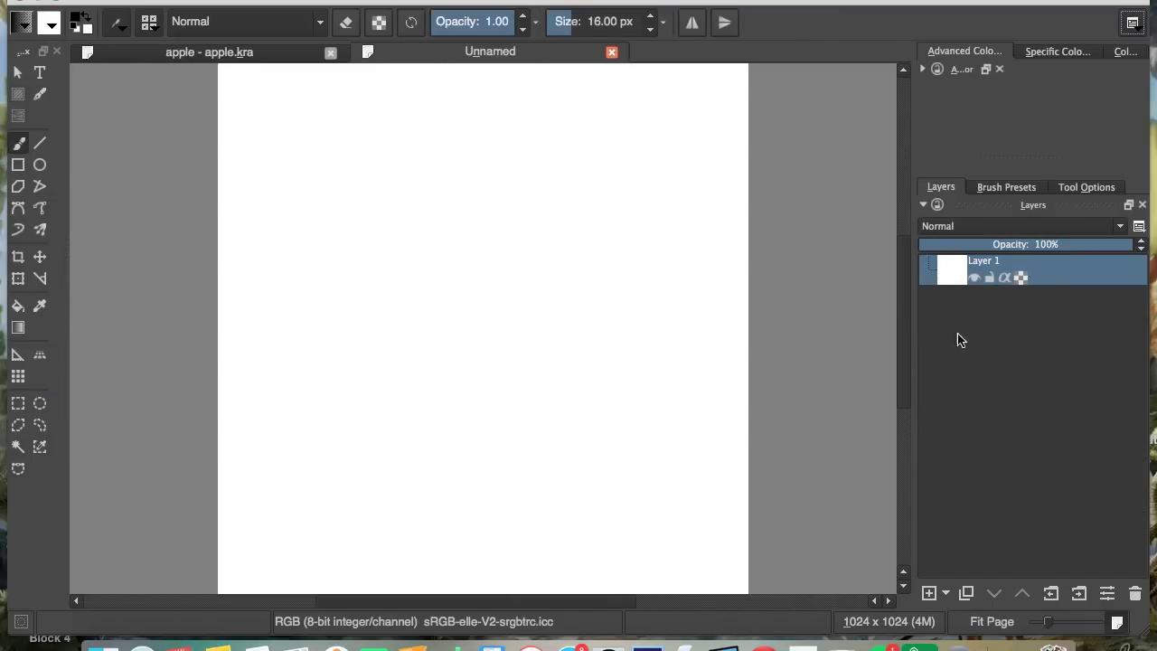
left_click(975, 279)
left_click(976, 279)
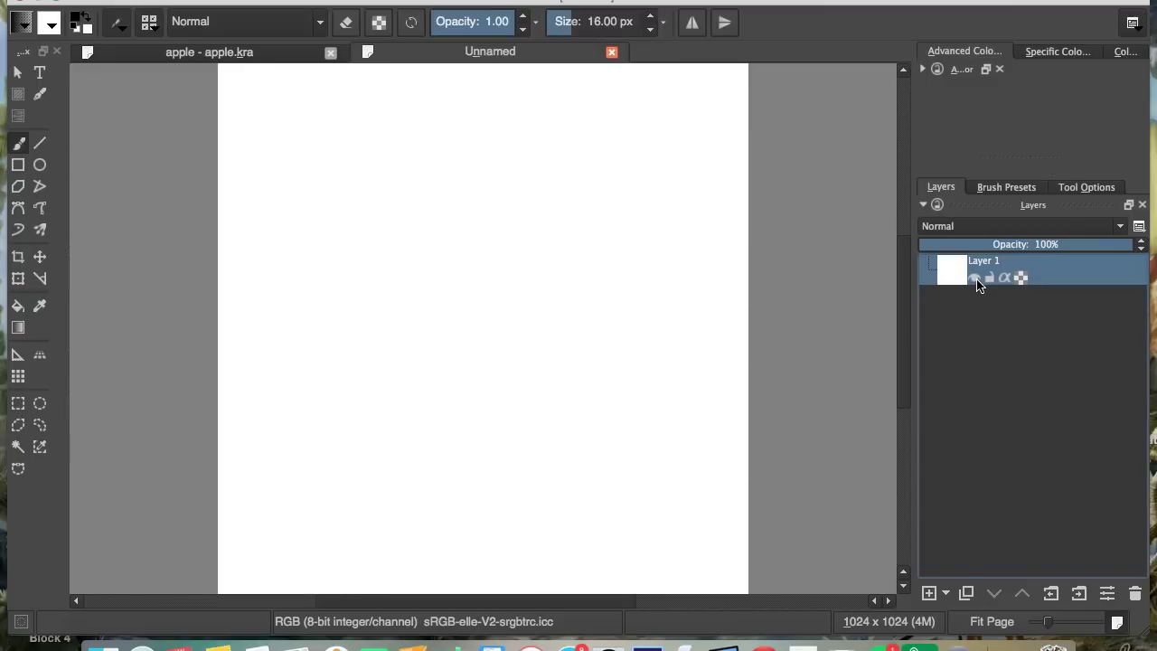
left_click(976, 279)
left_click(976, 280)
Lock Layer 1, nudge its opacity, and inspect the blend mode list without changing it.
left_click(989, 278)
mouse_move(1112, 247)
left_mouse_down()
mouse_move(998, 250)
mouse_move(1130, 248)
mouse_move(1121, 236)
left_mouse_up()
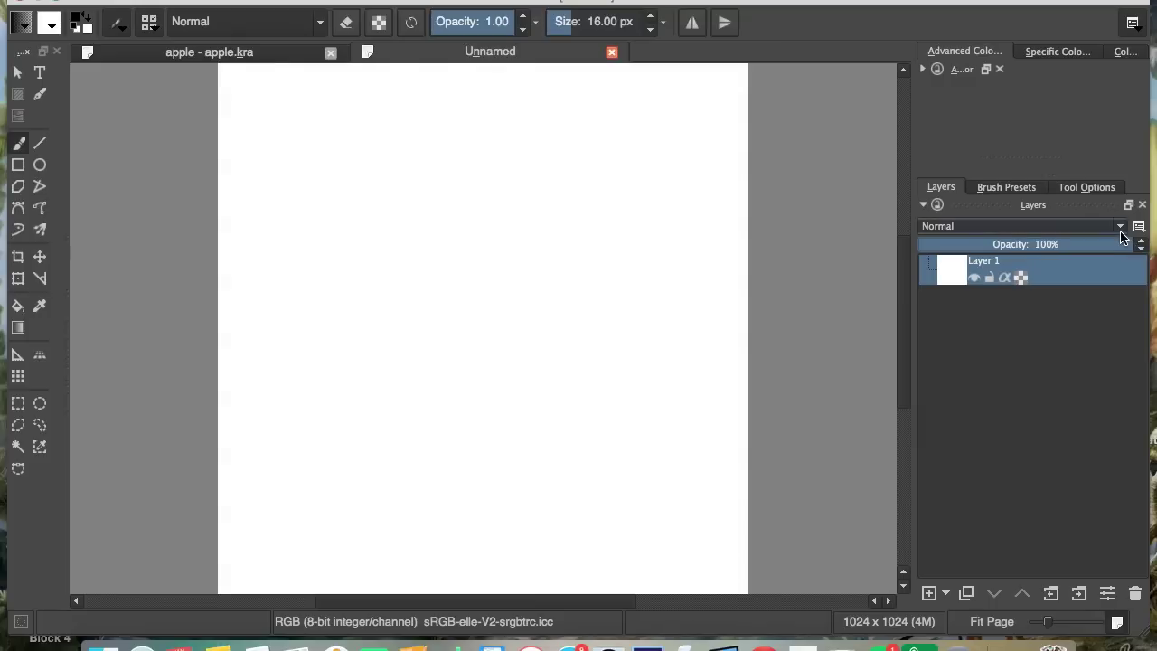
left_click(1073, 228)
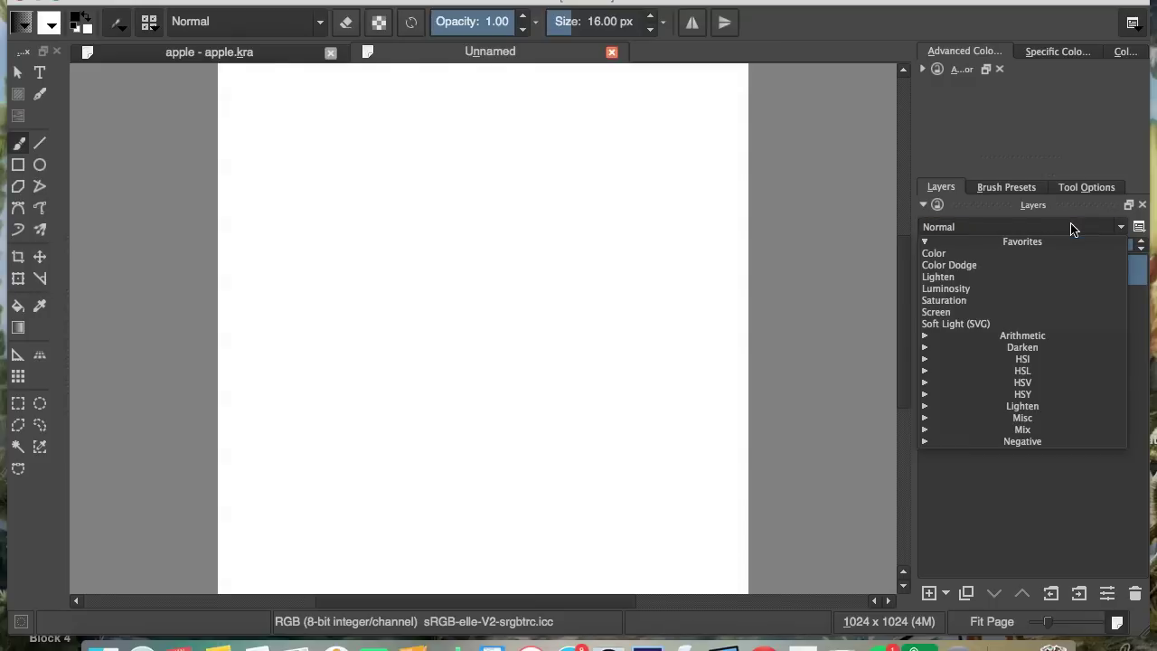
left_click(1073, 228)
left_click(1113, 231)
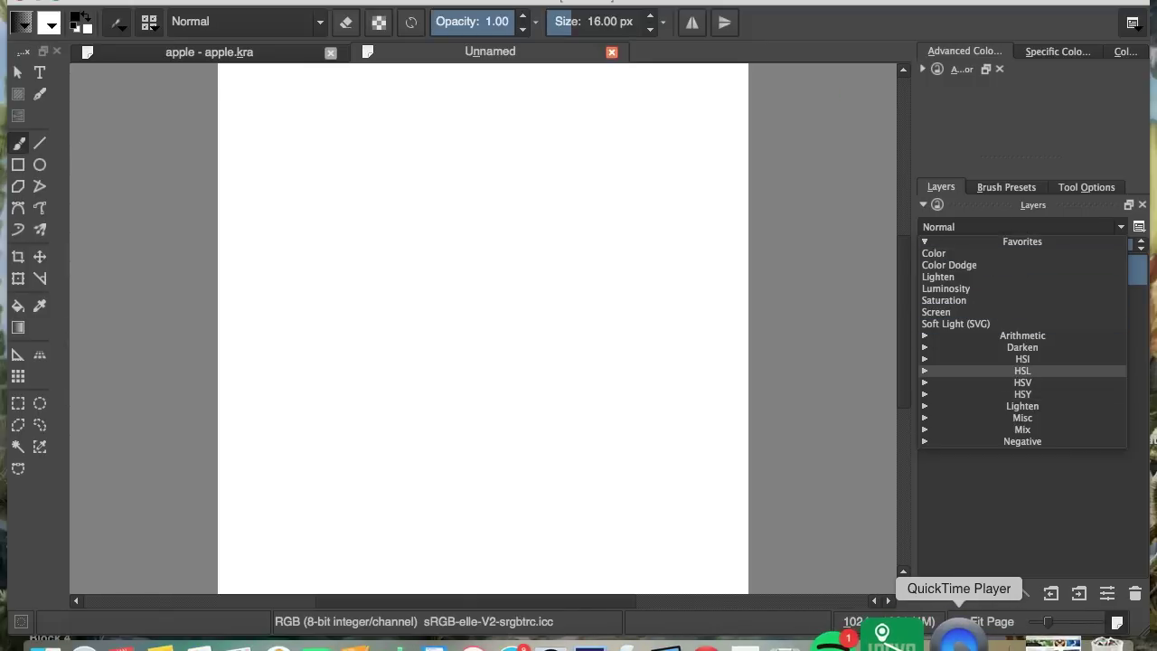
key("Escape")
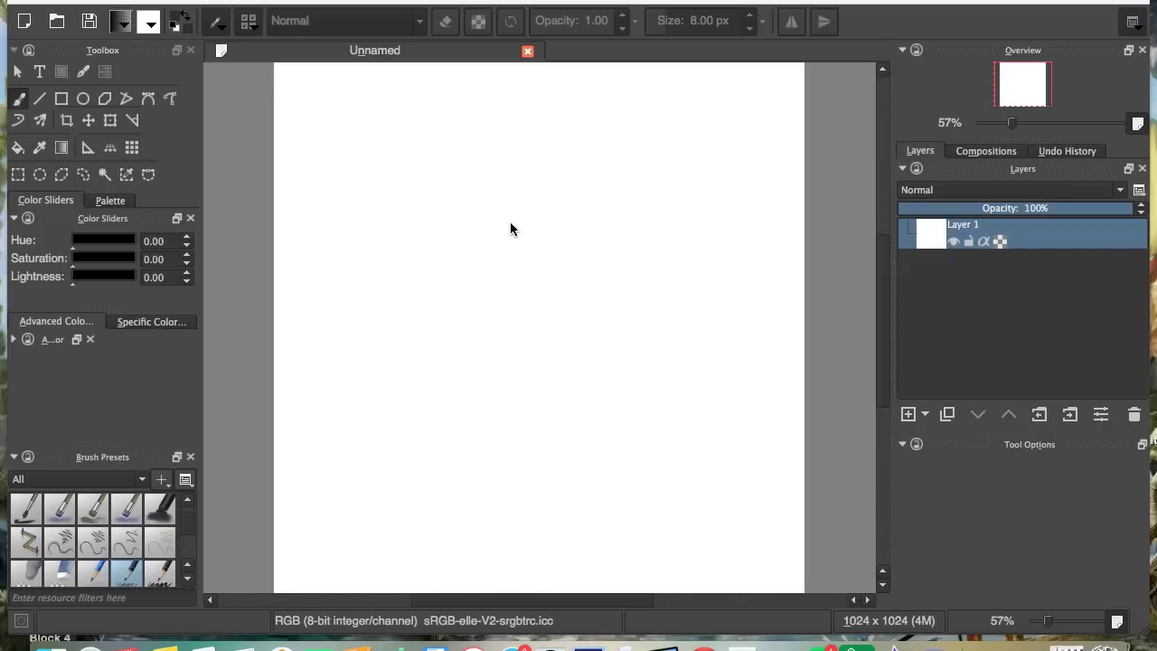
Paint a freehand test stroke, then try reds, pink and white in the pop-up palette, ending on black.
mouse_move(470, 166)
left_mouse_down()
mouse_move(555, 217)
mouse_move(463, 298)
mouse_move(589, 174)
left_mouse_up()
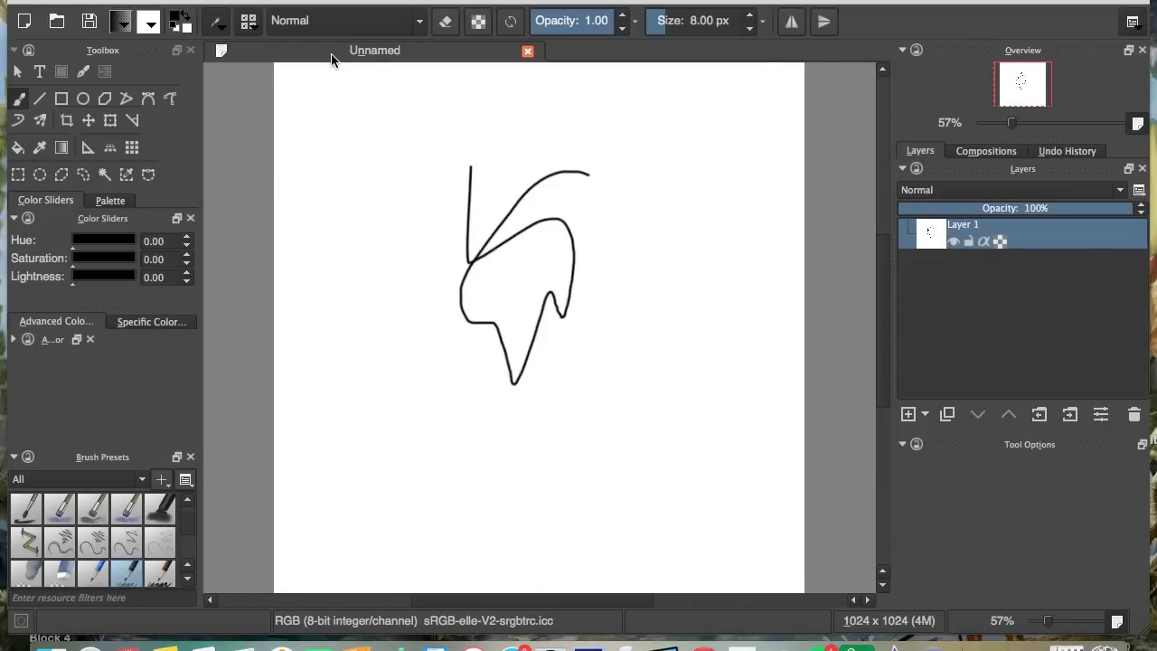
right_click(508, 294)
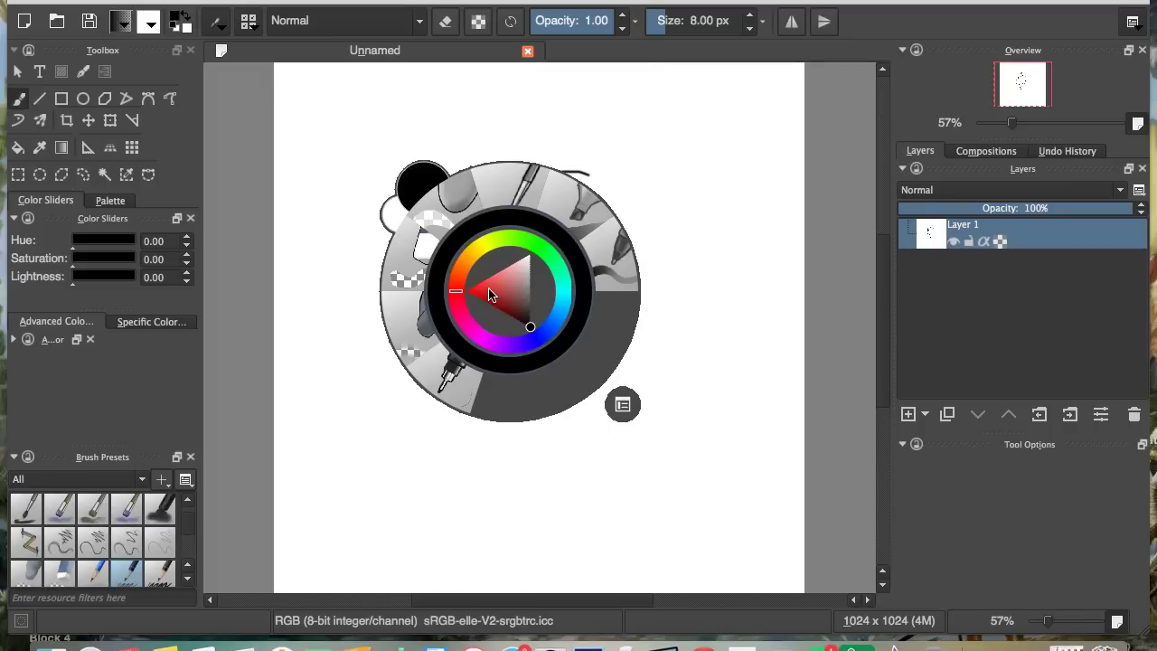
left_click(512, 292)
left_click_drag(512, 292, 513, 274)
left_click(510, 308)
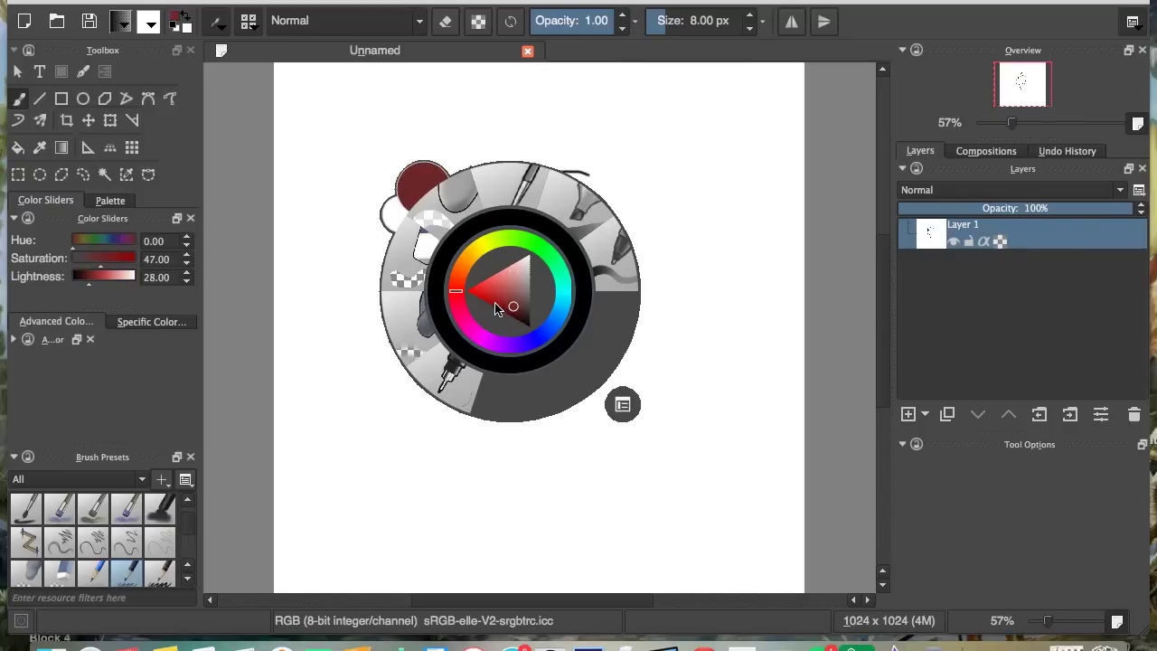
key("x")
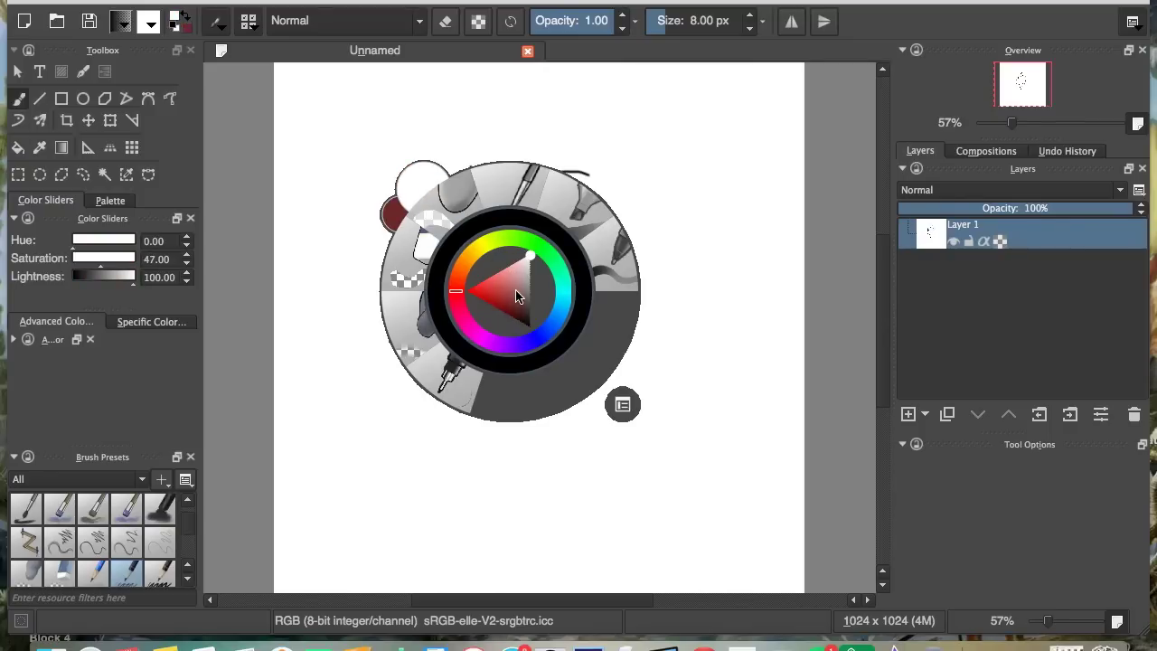
left_click(513, 292)
left_click(514, 306)
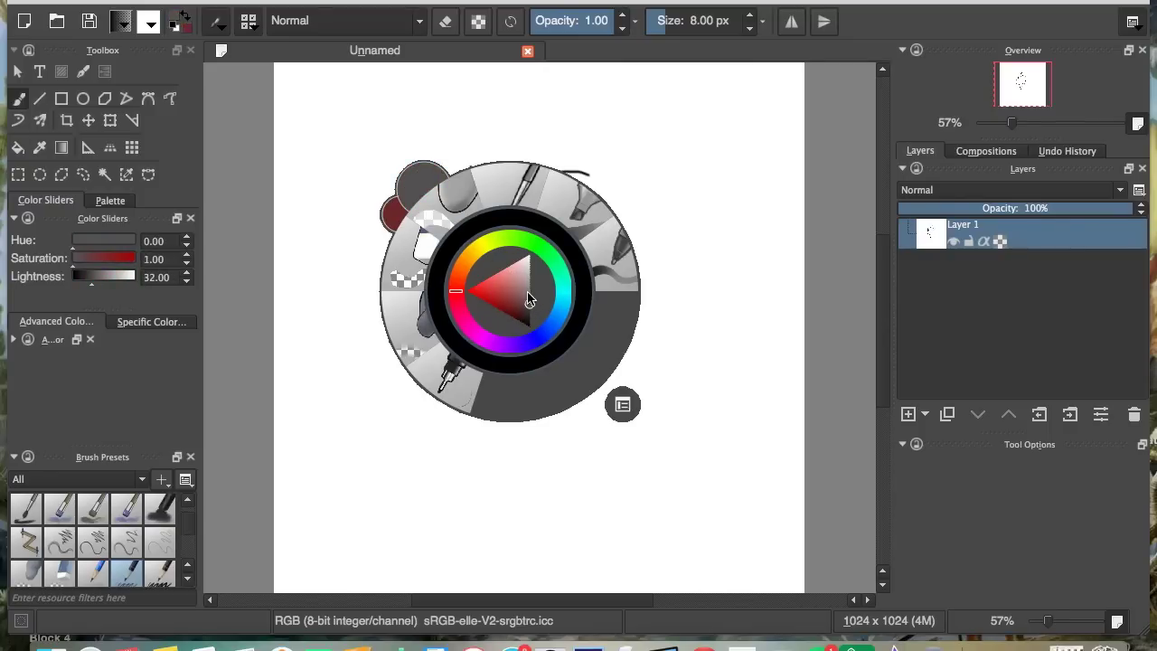
left_click(530, 304)
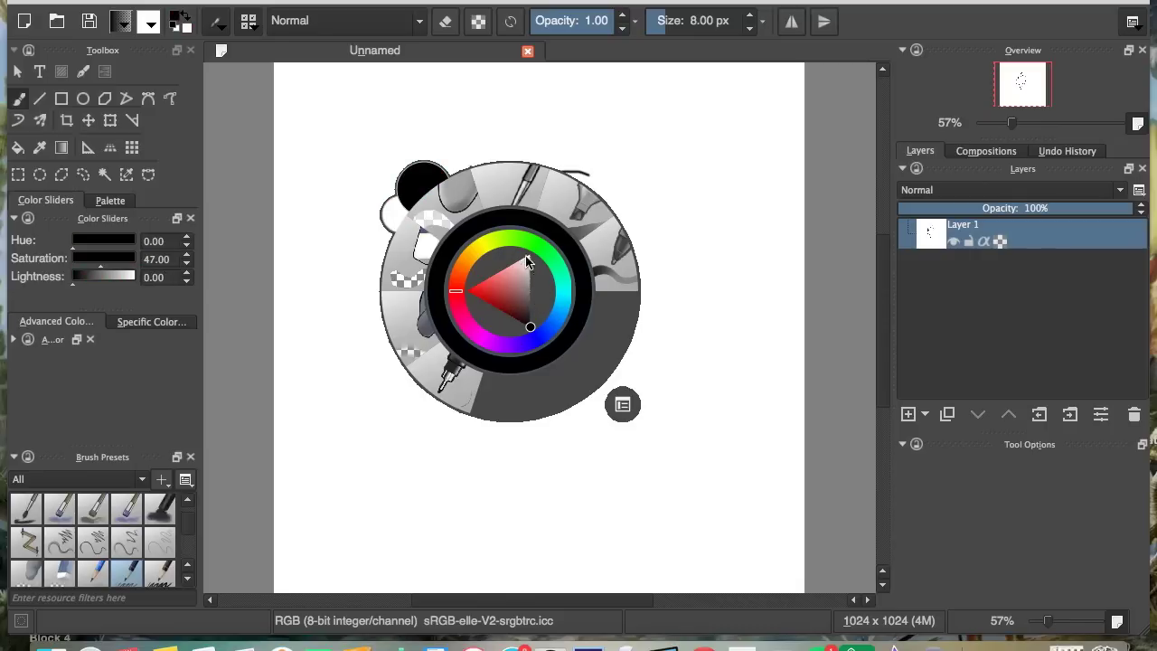
Browse the 2015-04-17_deevadkrita_V6, Block, Erasers and Mix brush tags, returning to Favorite Presets.
left_click(620, 409)
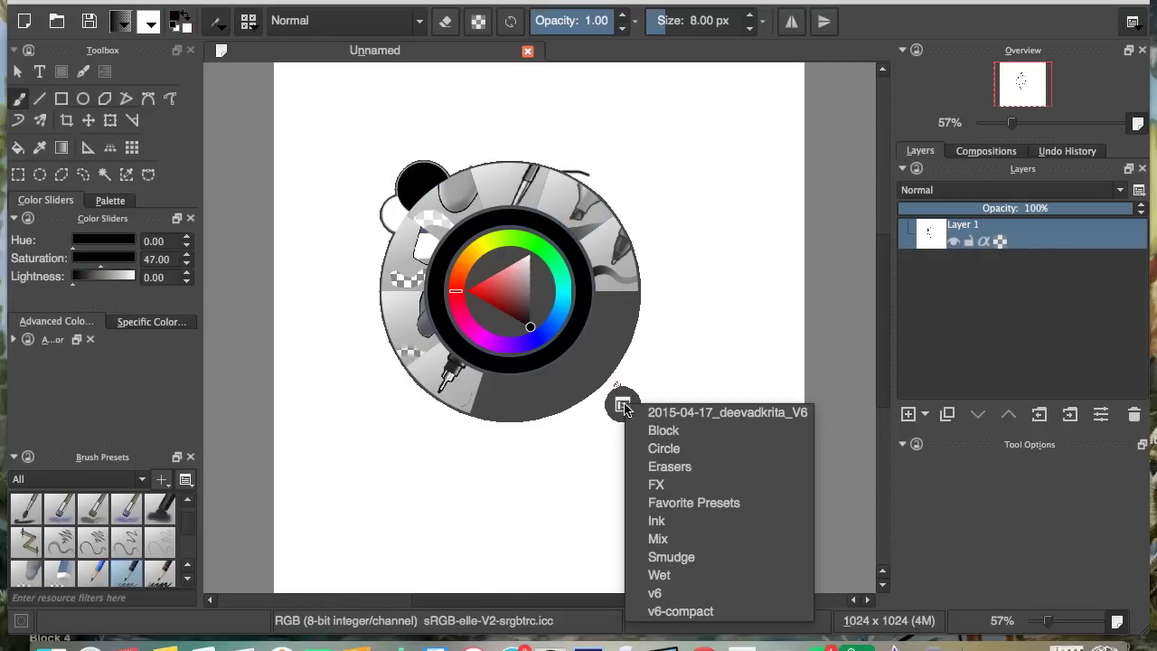
left_click(683, 414)
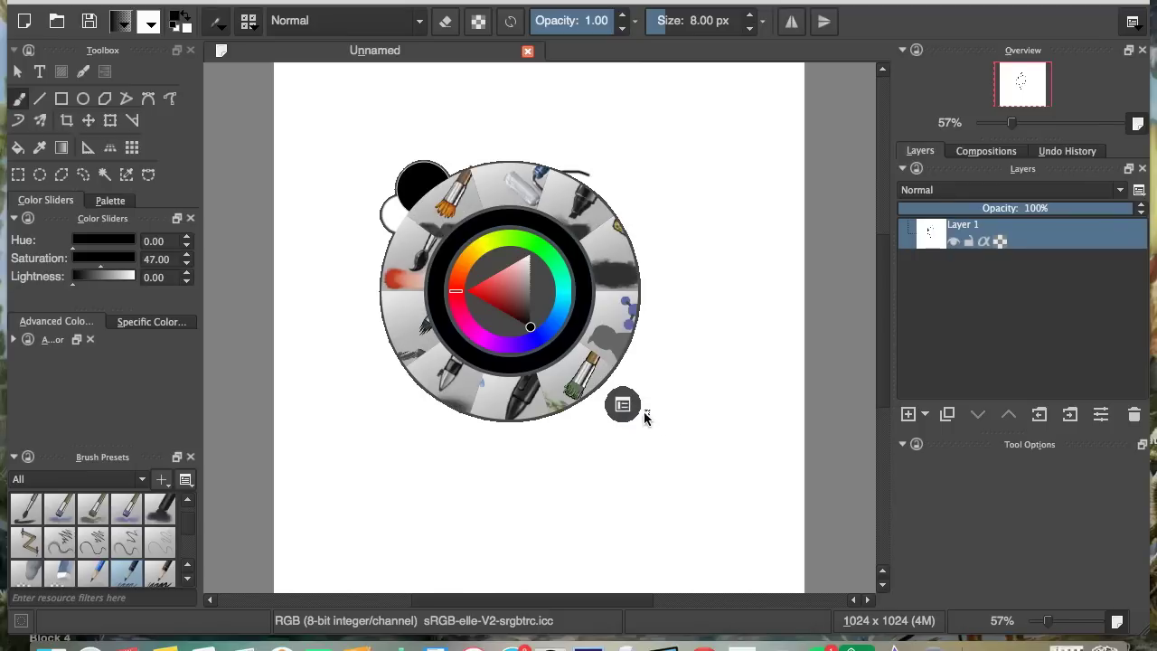
left_click(622, 405)
left_click(657, 435)
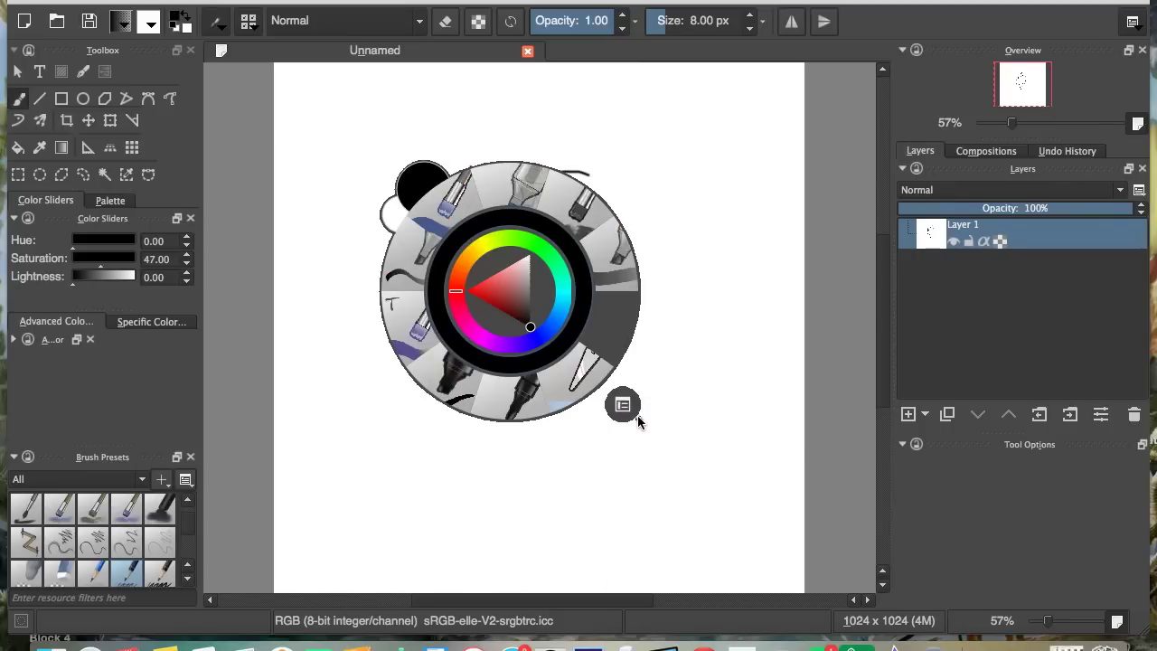
left_click(622, 405)
left_click(646, 470)
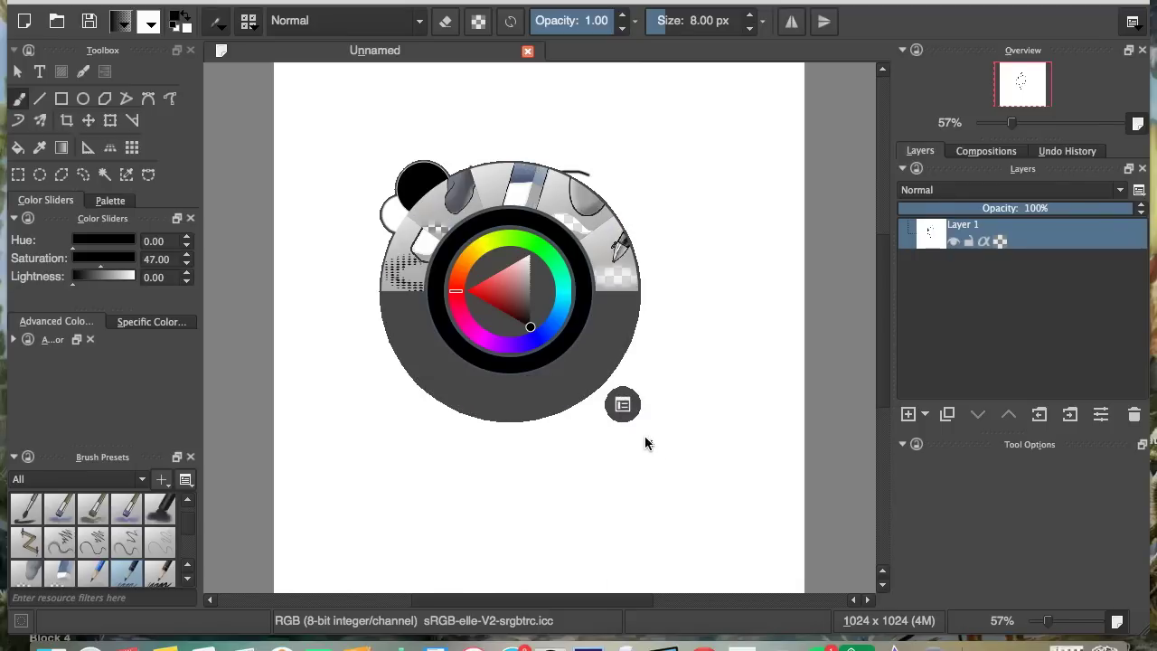
left_click(622, 404)
left_click(677, 543)
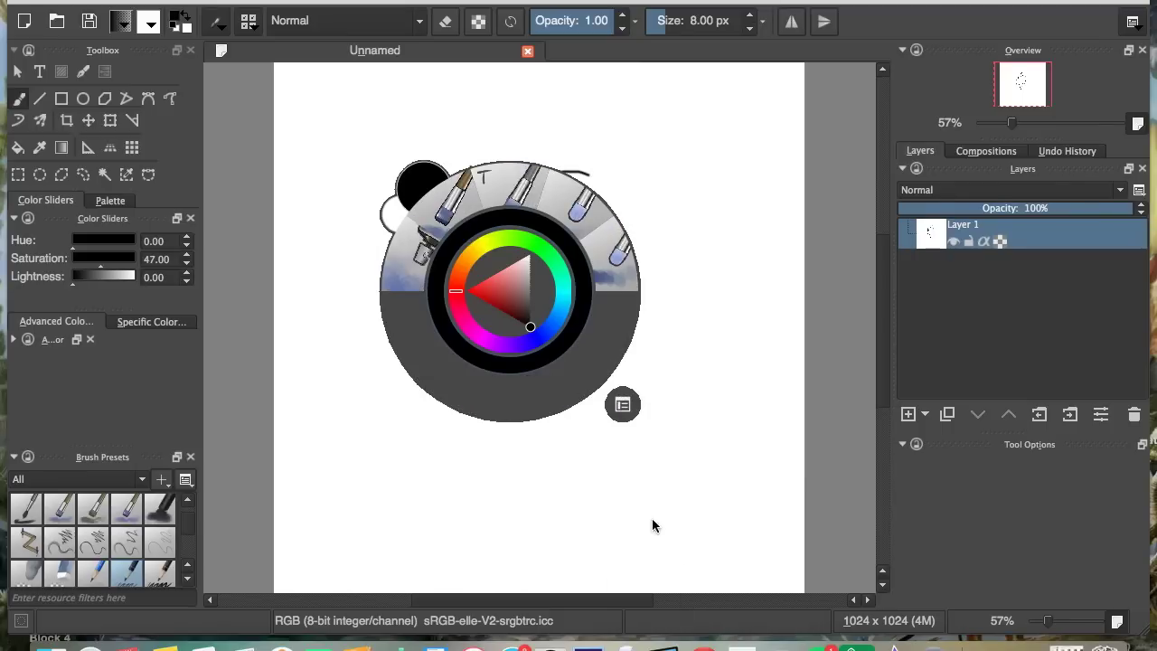
left_click(618, 403)
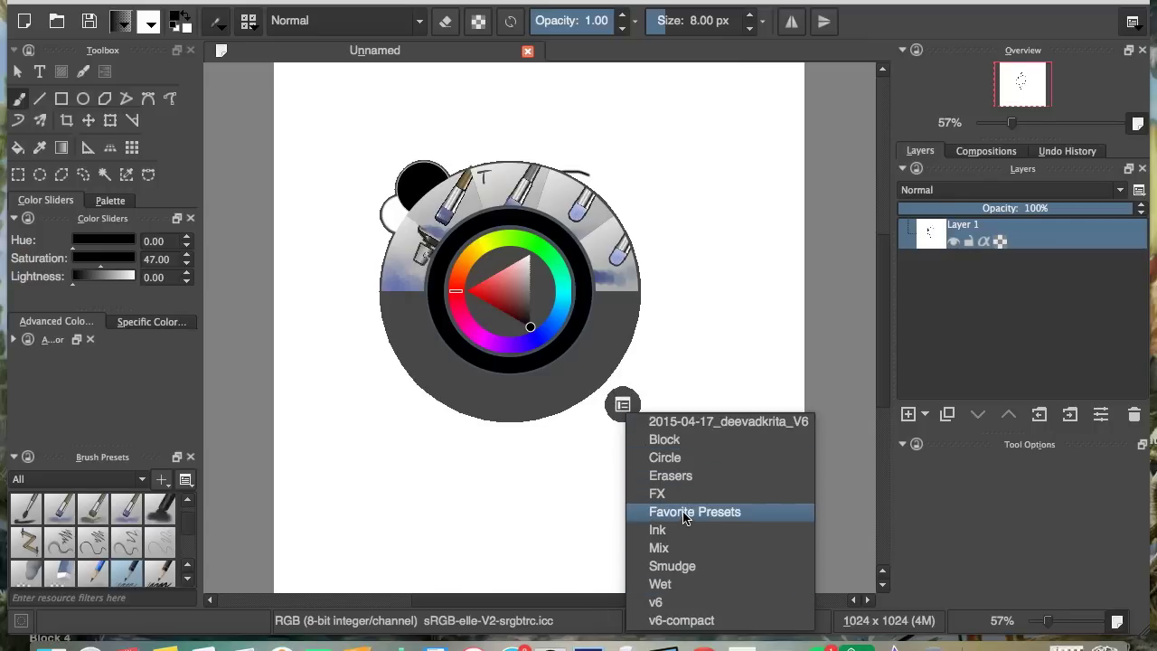
left_click(717, 520)
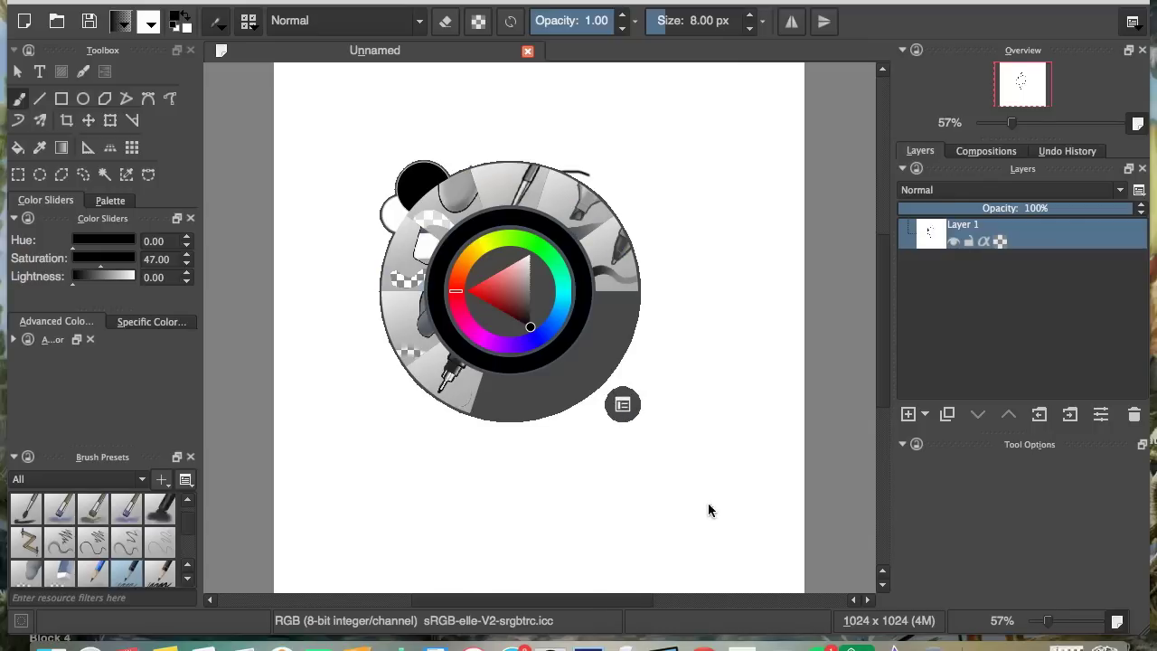
Select the Bristles_hairy brush at 27 px and dab it beside the sketch.
left_click(628, 399)
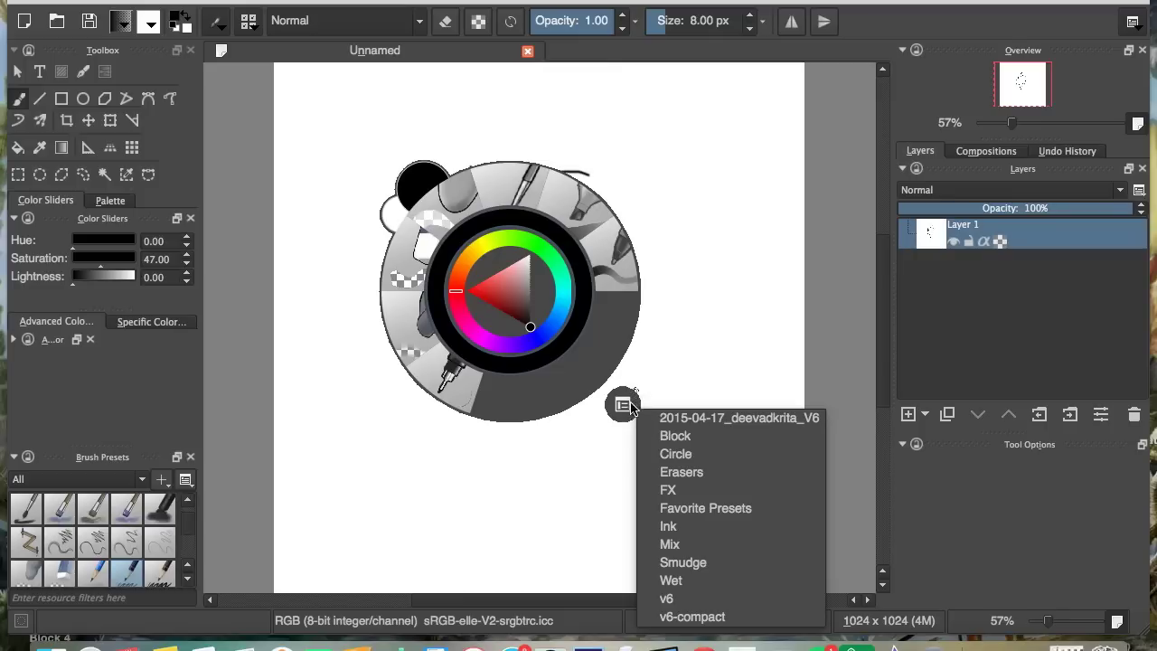
left_click(614, 397)
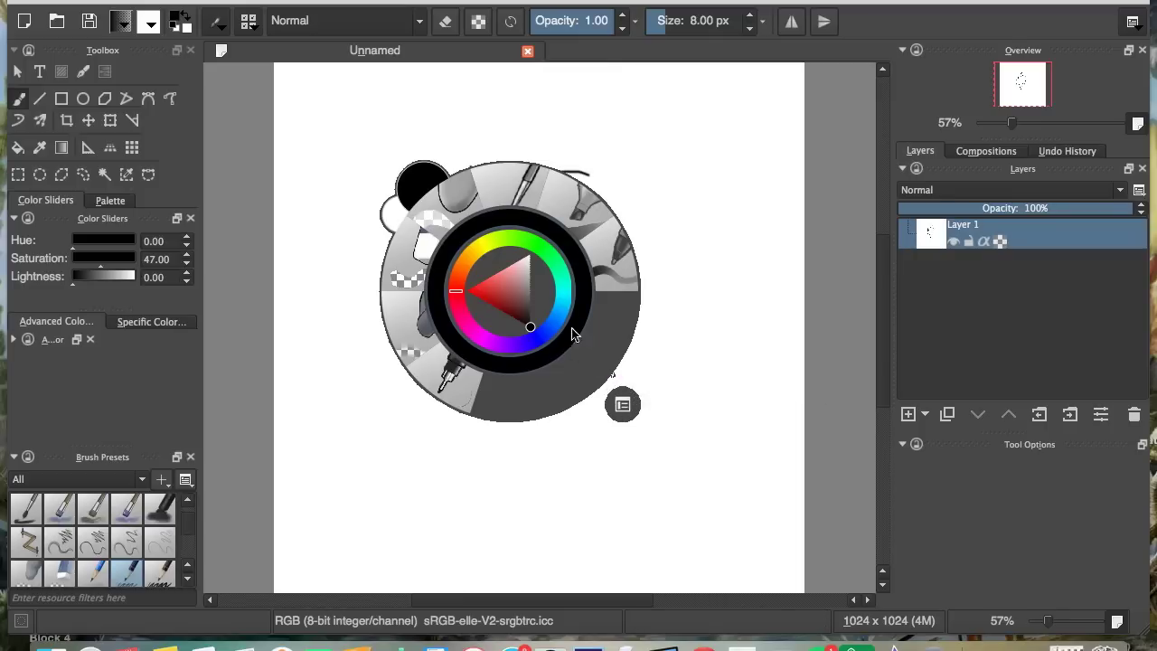
left_click(512, 194)
left_click(578, 206)
Paint a thick bristle zigzag to the right of and below the sketch.
mouse_move(625, 192)
left_mouse_down()
mouse_move(608, 390)
mouse_move(427, 408)
left_mouse_up()
left_click_drag(367, 305, 388, 362)
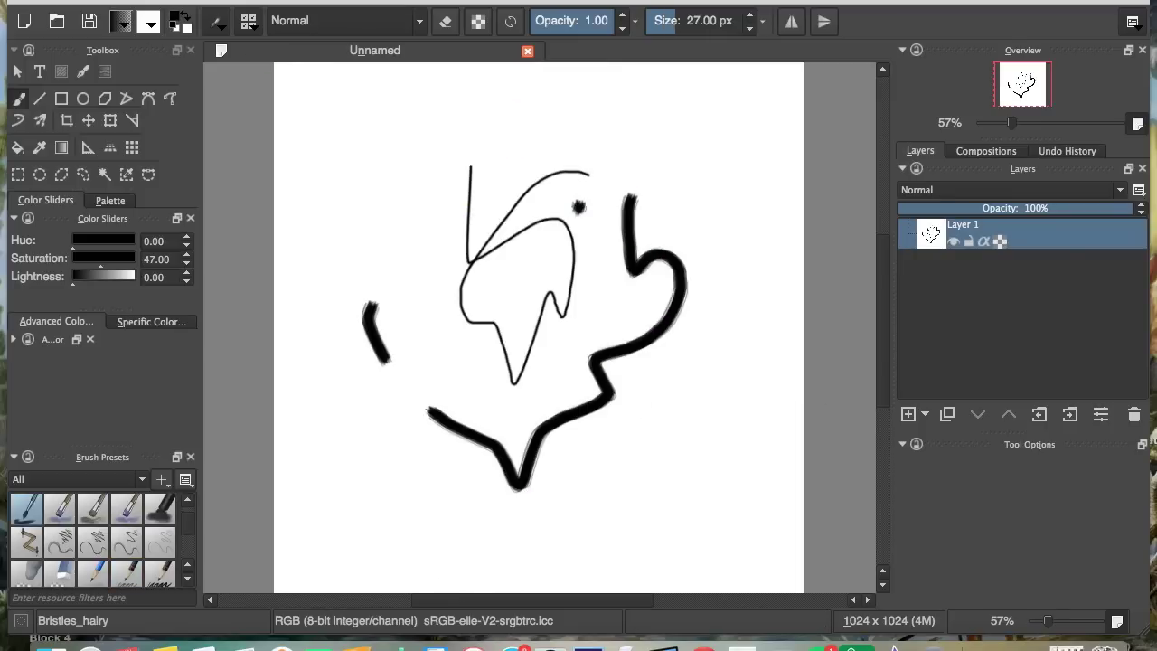
left_click(139, 0)
mouse_move(102, 0)
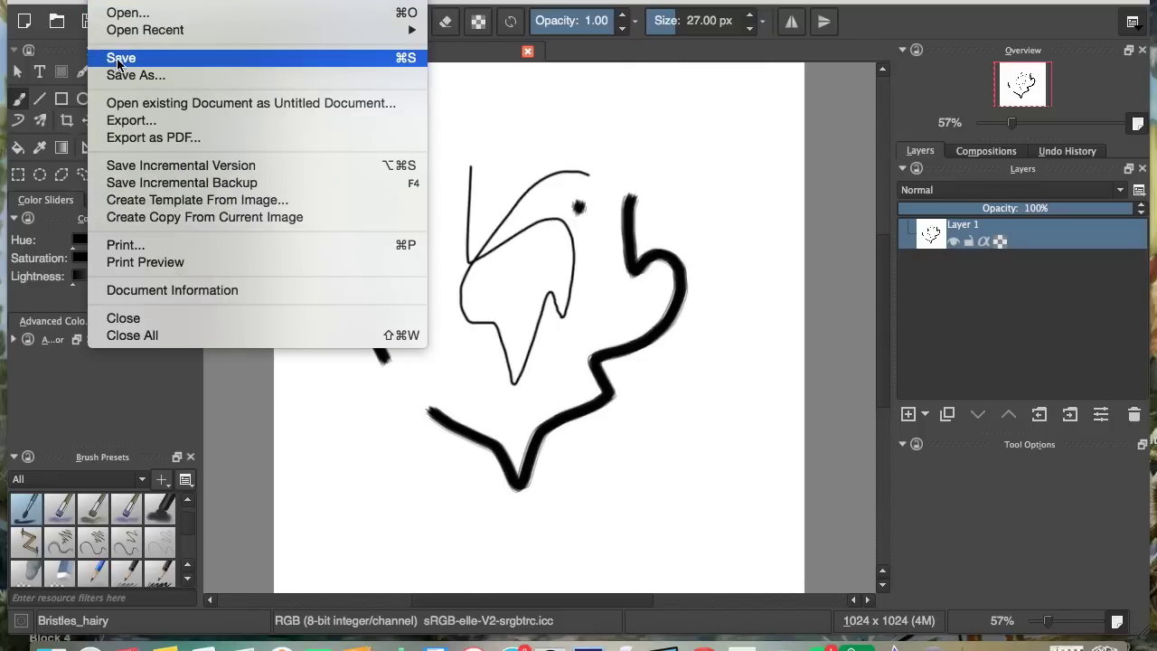
Save the drawing as test.kra on the Desktop, replacing the existing file.
left_click(129, 52)
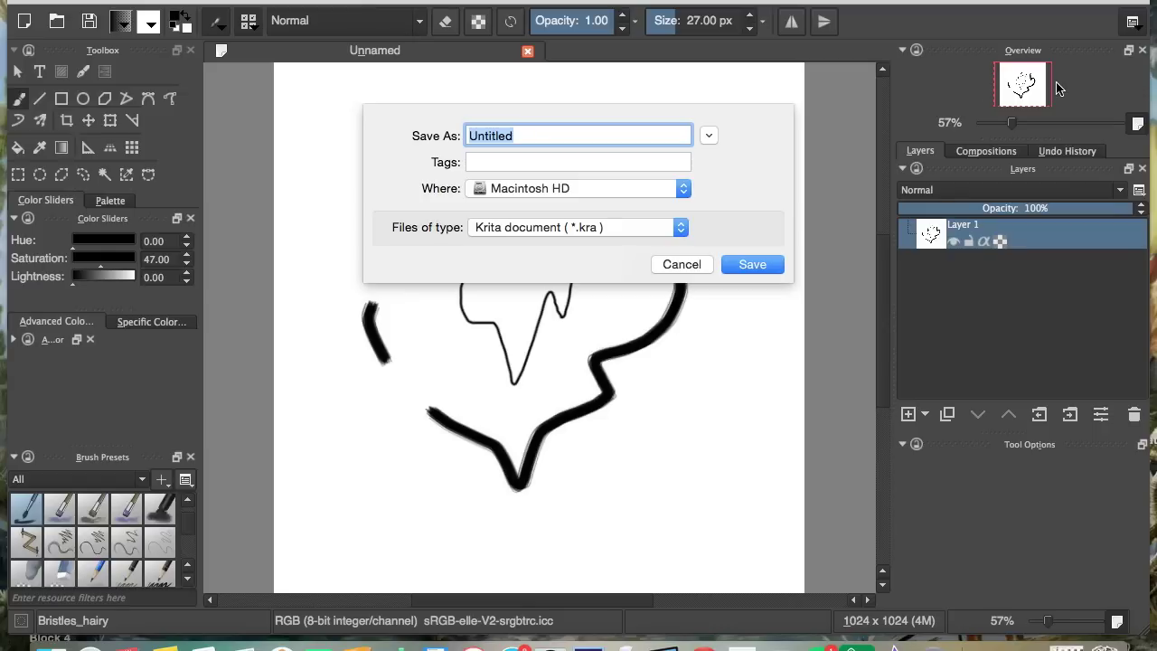
type("test.kra")
left_click(681, 188)
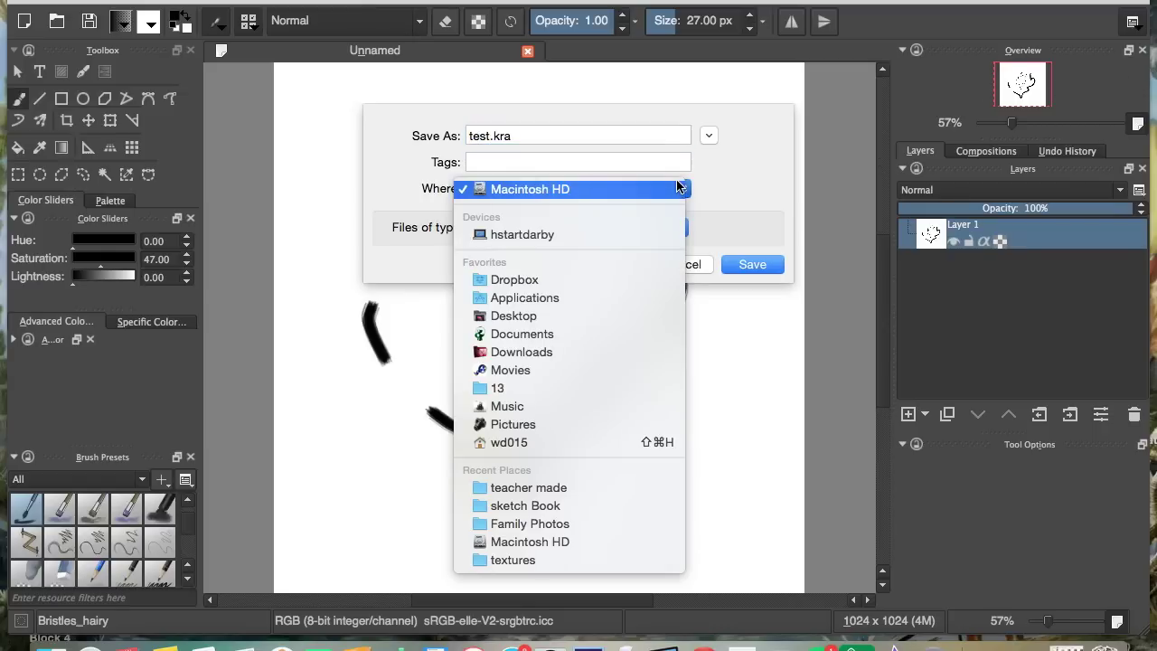
left_click(540, 320)
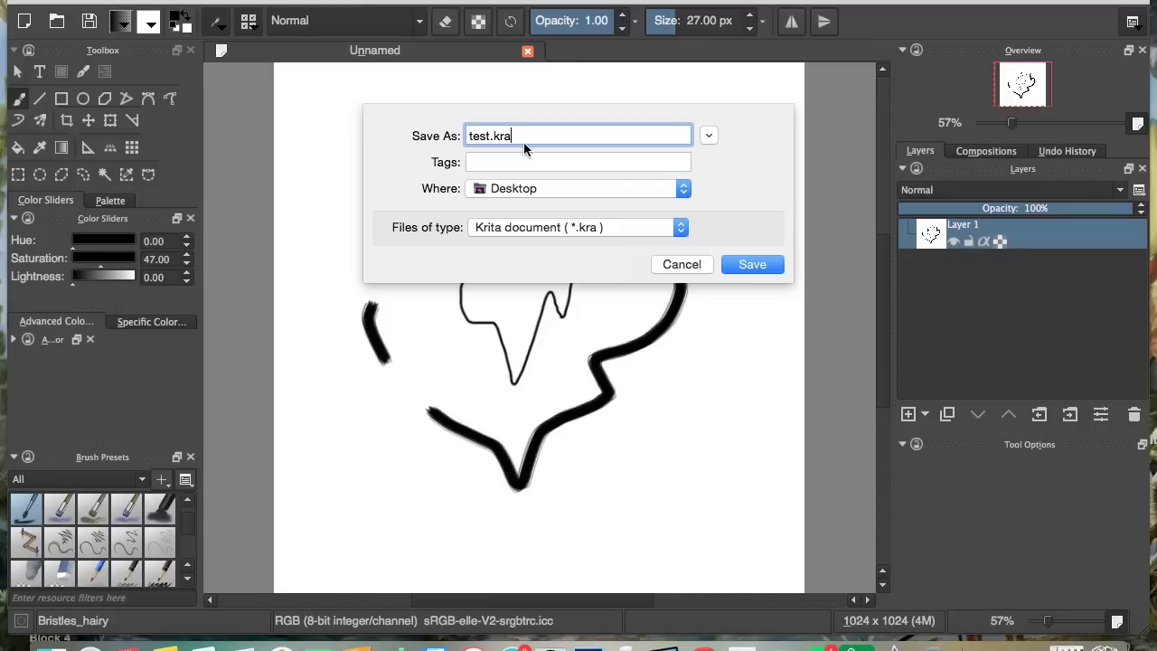
left_click(740, 265)
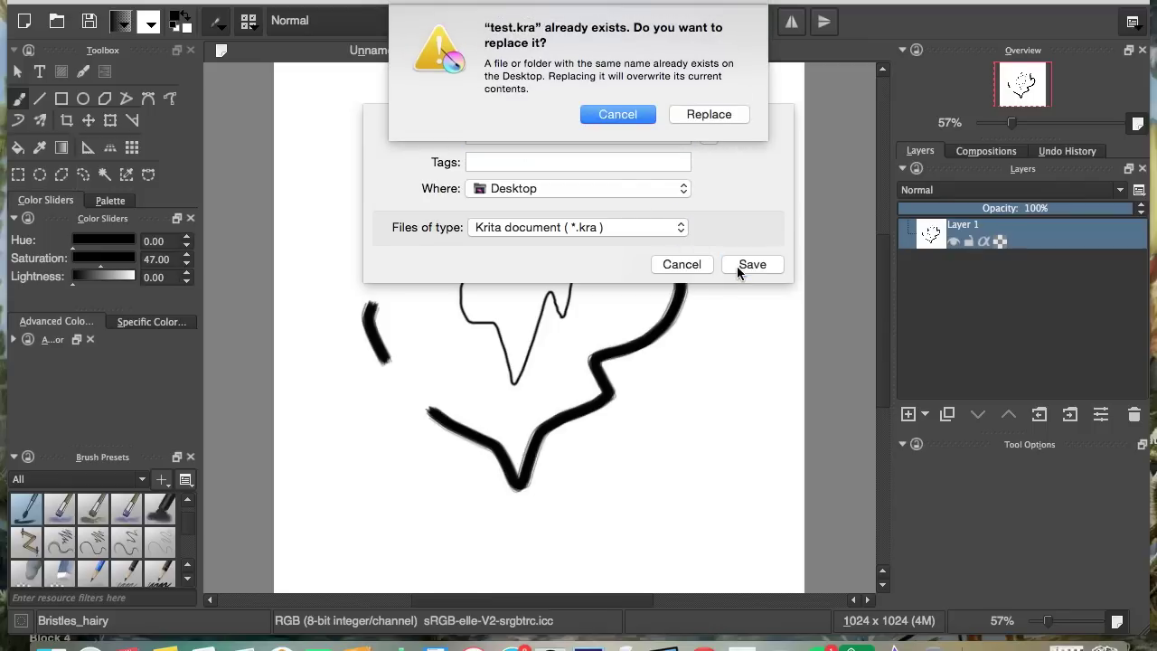
left_click(710, 114)
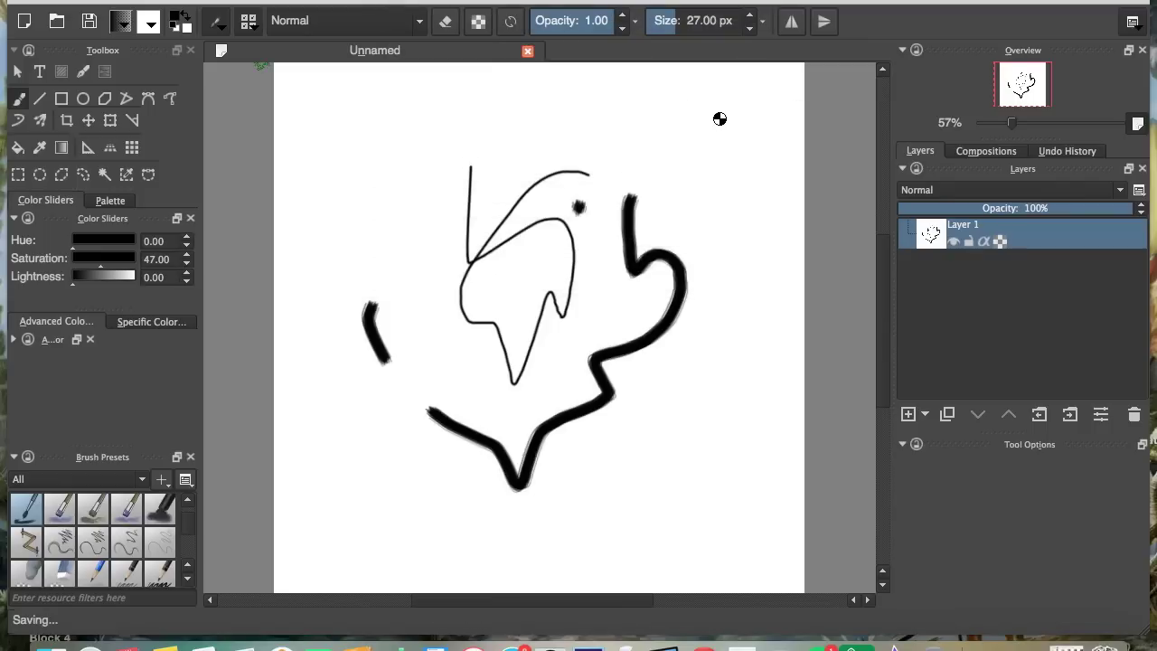